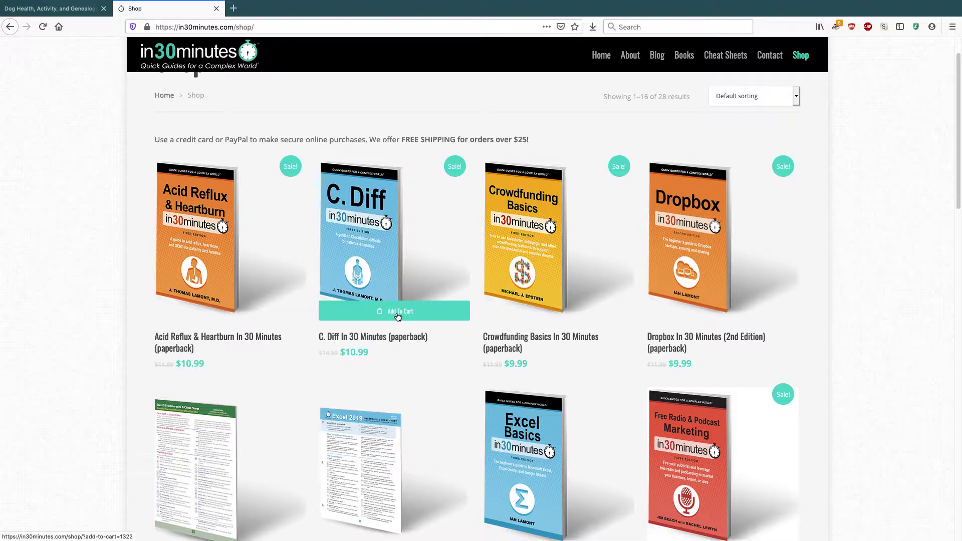
Leave the storefront and look over the WooCommerce Coupons list
scroll(857, 203, "down", 5)
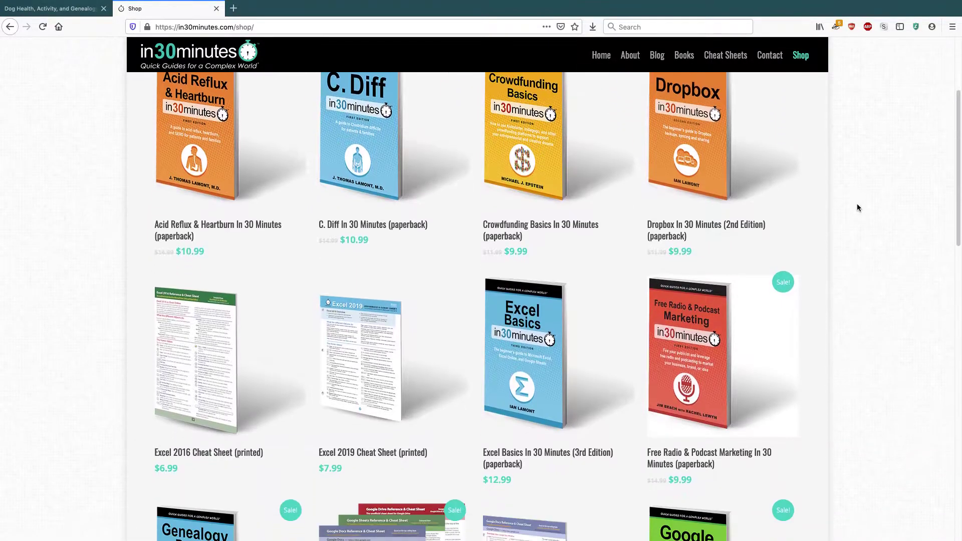
scroll(855, 208, "up", 6)
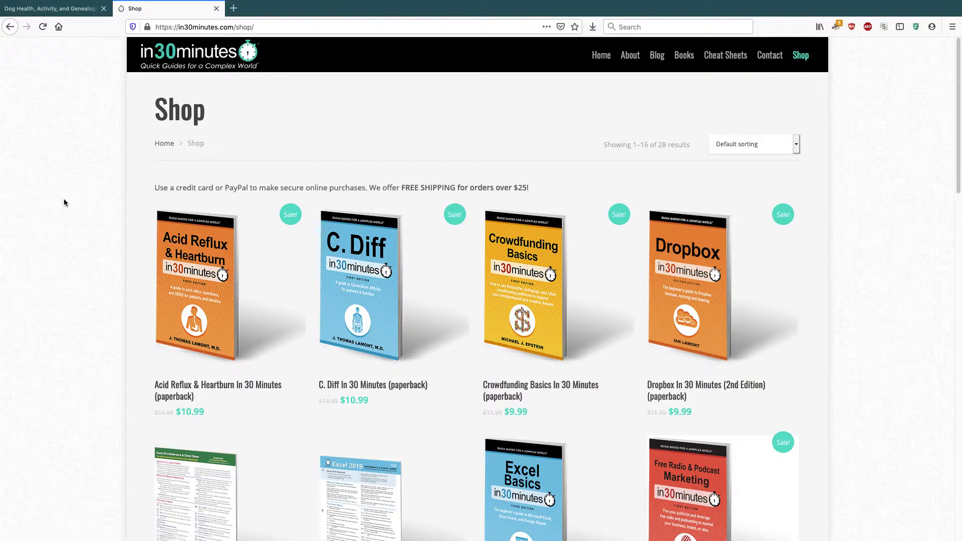
key("super+Tab")
key("super+Tab")
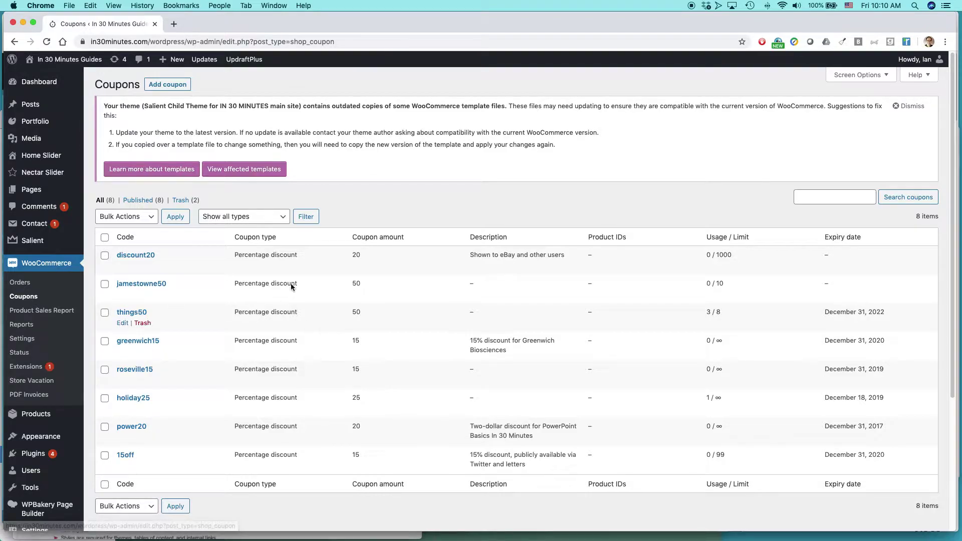
scroll(385, 247, "down", 5)
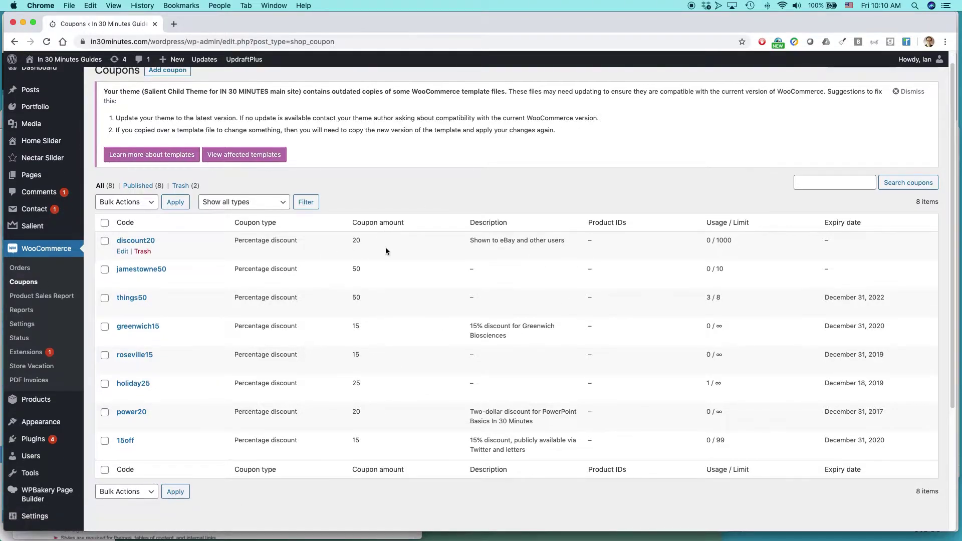
scroll(385, 247, "up", 5)
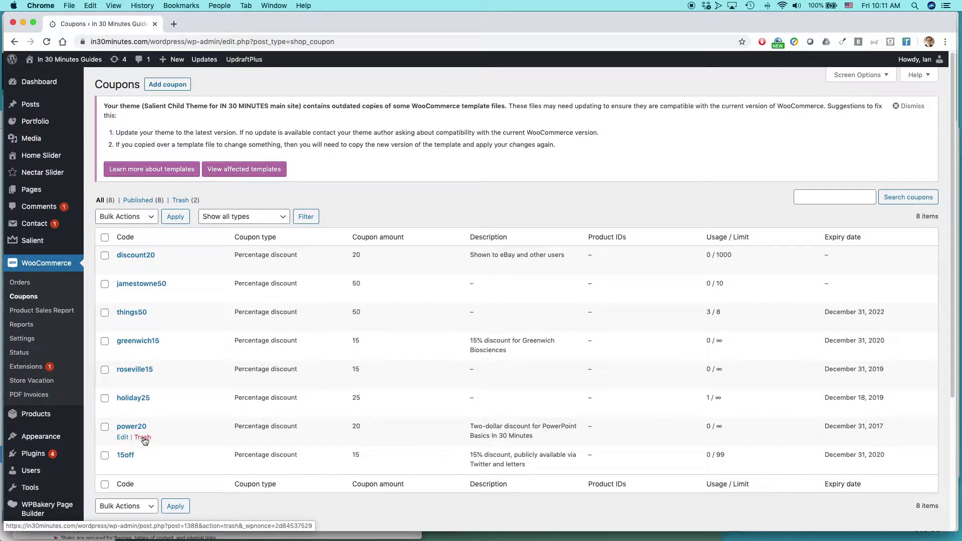
Tick and untick power20, check Bulk Actions without choosing, then begin a new coupon
left_click(105, 430)
left_click(143, 218)
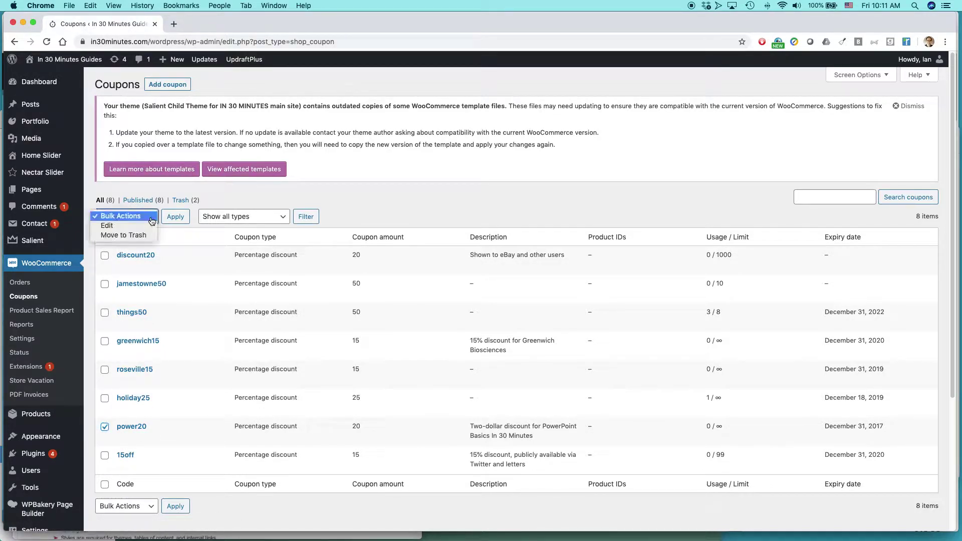
left_click(471, 202)
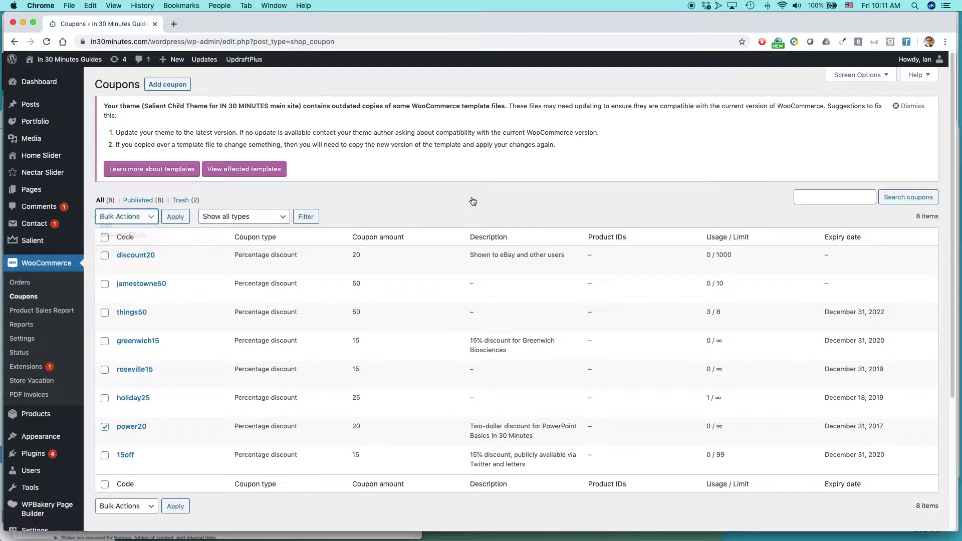
left_click(105, 427)
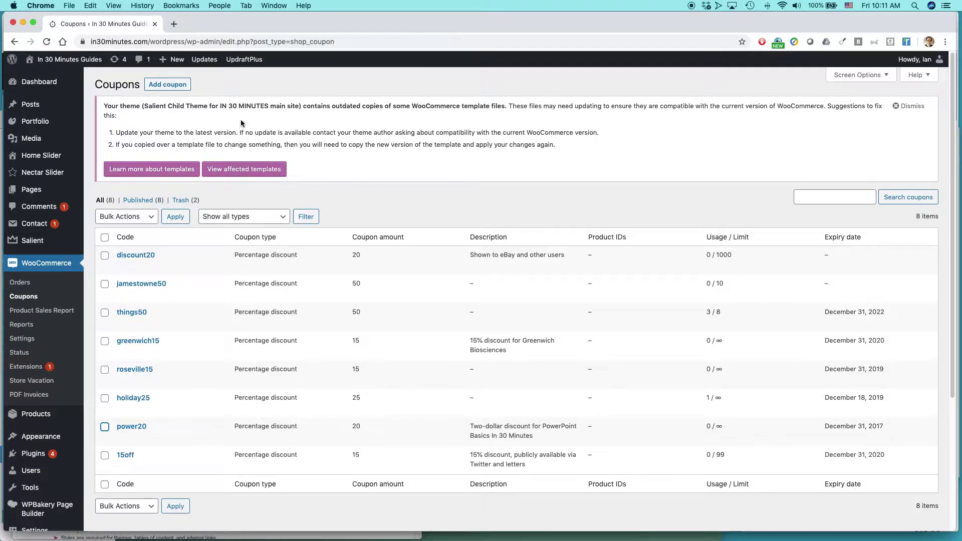
left_click(169, 85)
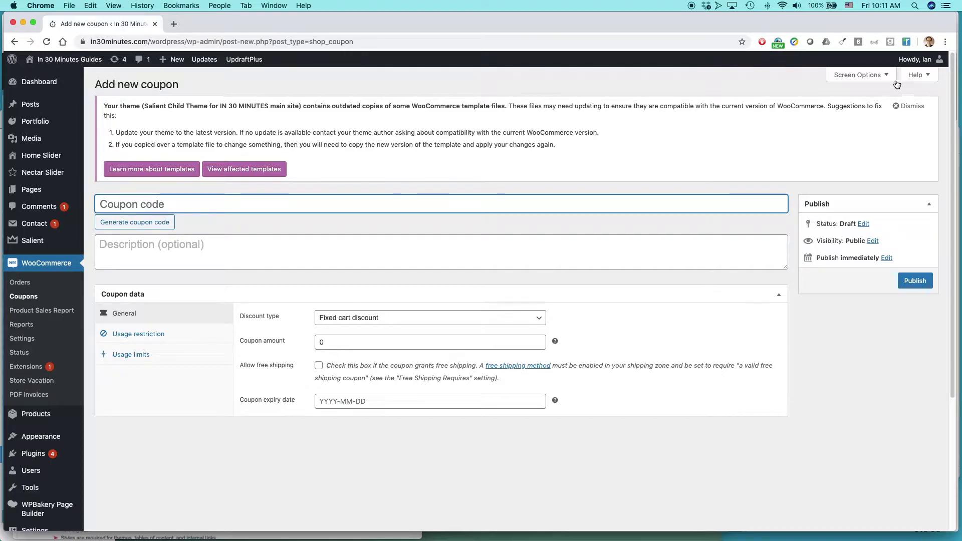
Dismiss the outdated-template notice, enter coupon code FEB30, and glance at the Firefox shop page
left_click(911, 107)
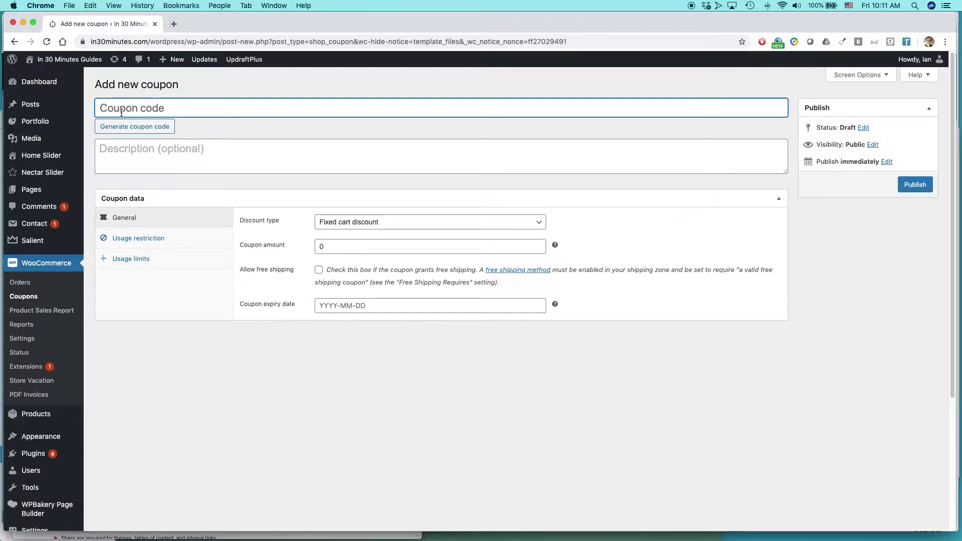
type("FEB")
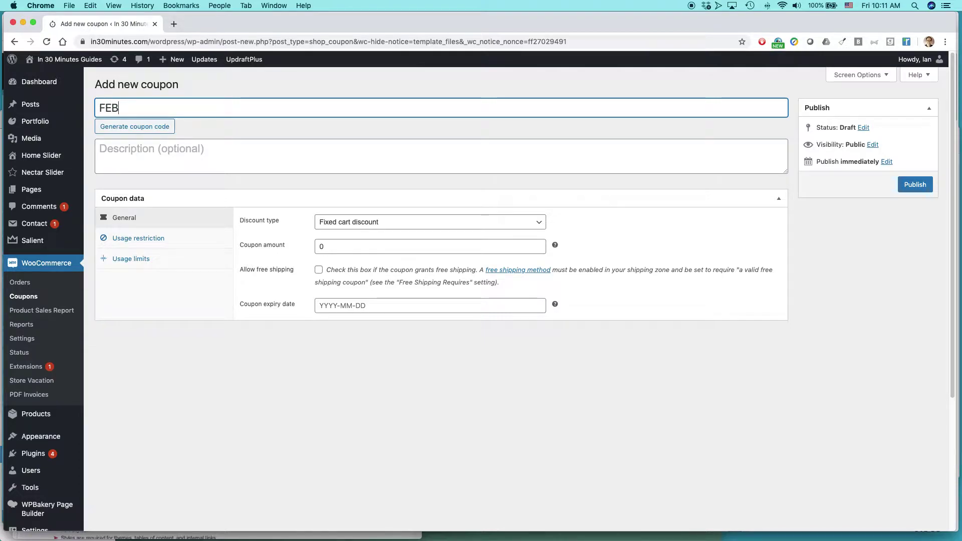
type("30")
key("super+Tab")
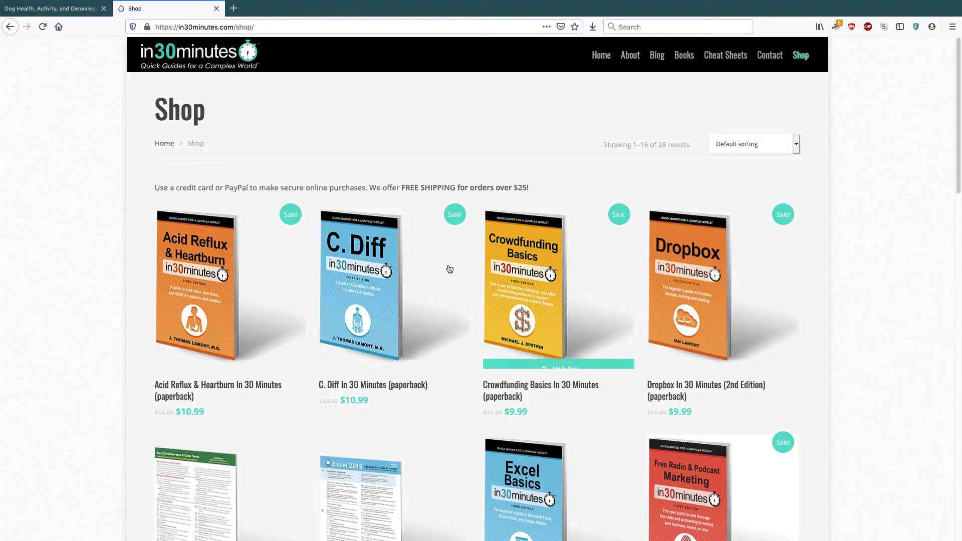
mouse_move(446, 268)
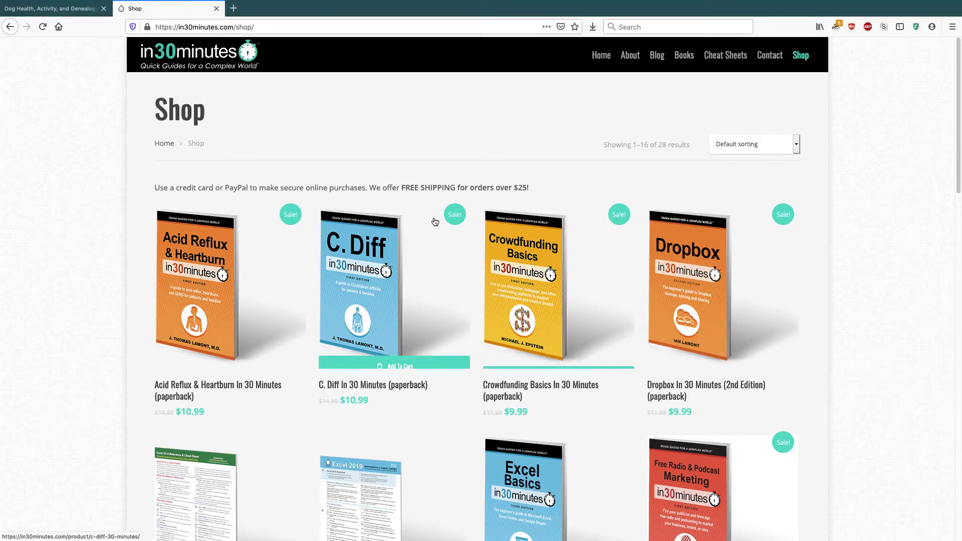
key("super+Tab")
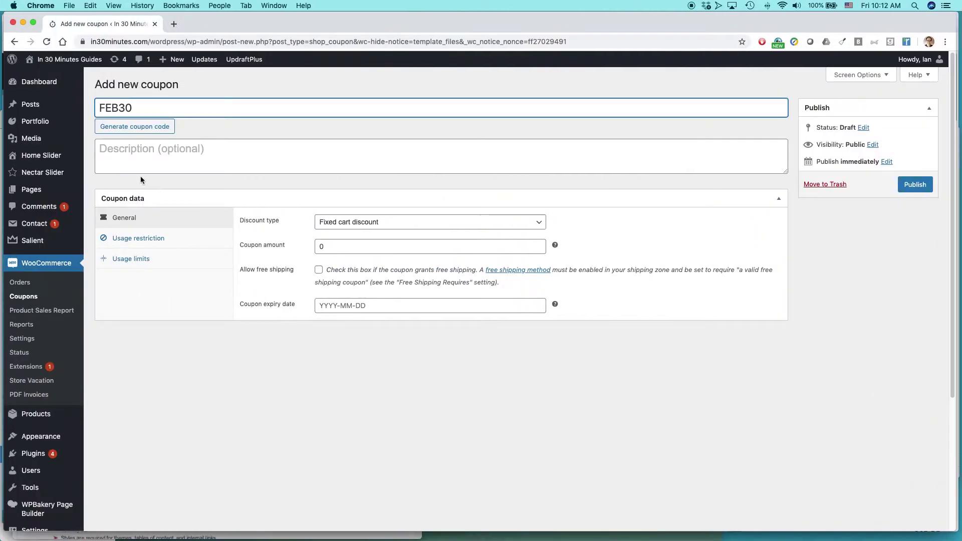
Generate a random coupon code, then replace it with FEB30
left_click(145, 129)
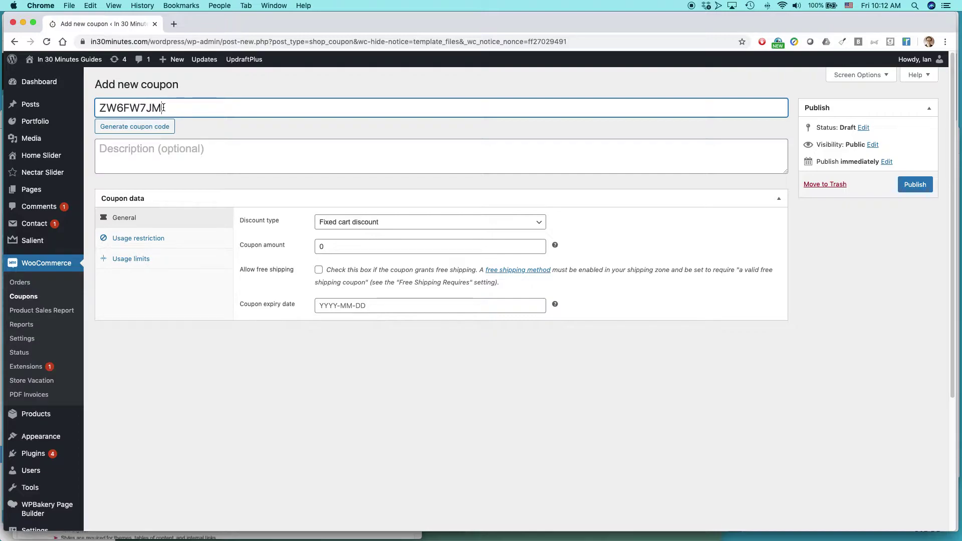
left_click_drag(164, 107, 100, 107)
mouse_move(79, 114)
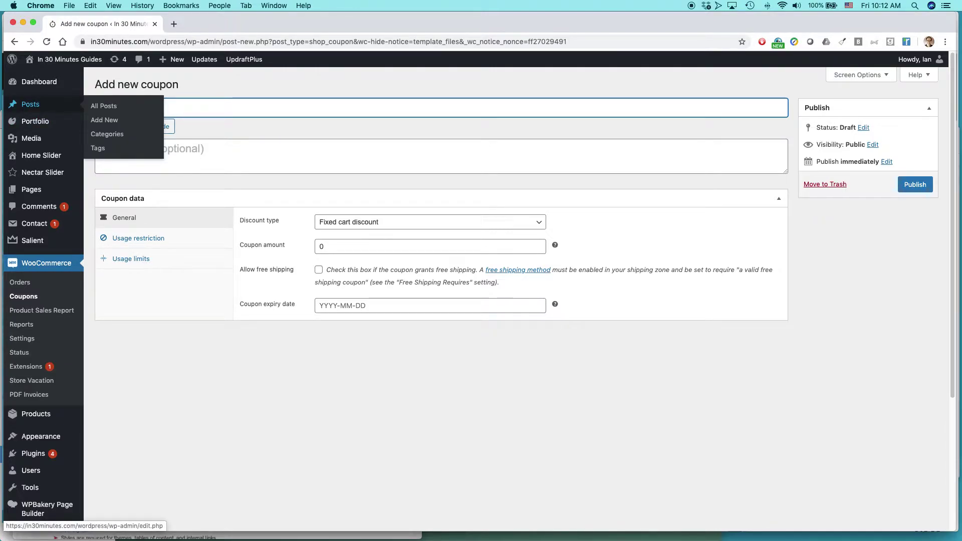
type("FEB30")
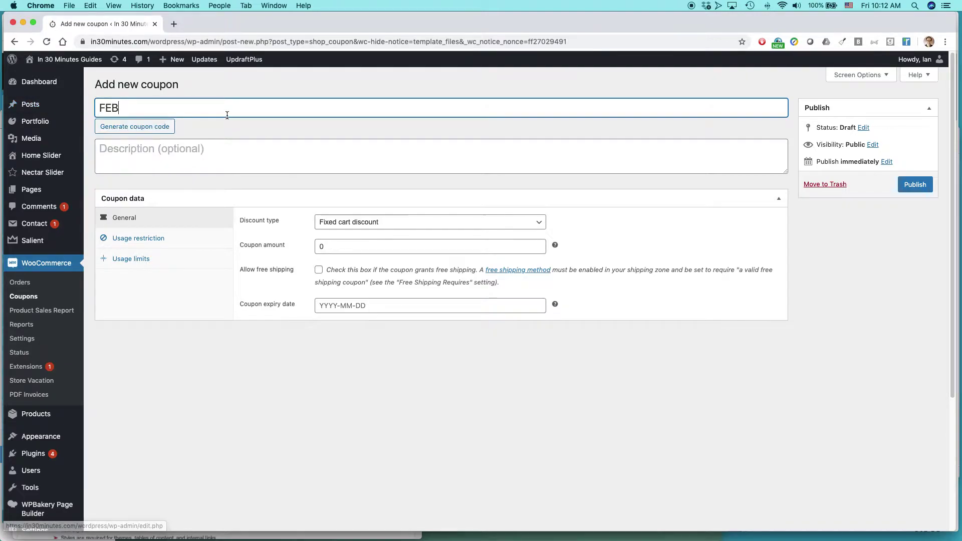
left_click(330, 134)
left_click(203, 151)
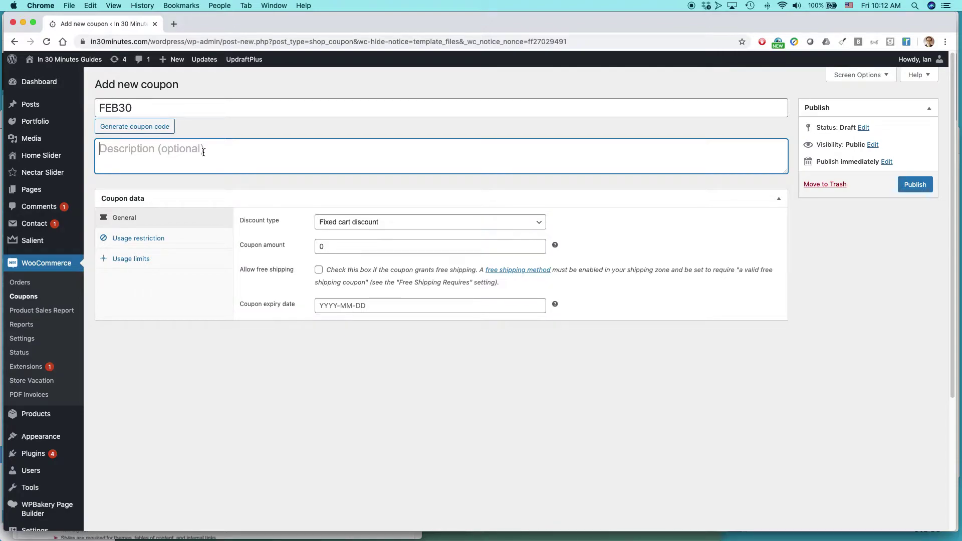
Describe the coupon as '30% off in February 2020' and set a 30 Percentage discount
type("30% of")
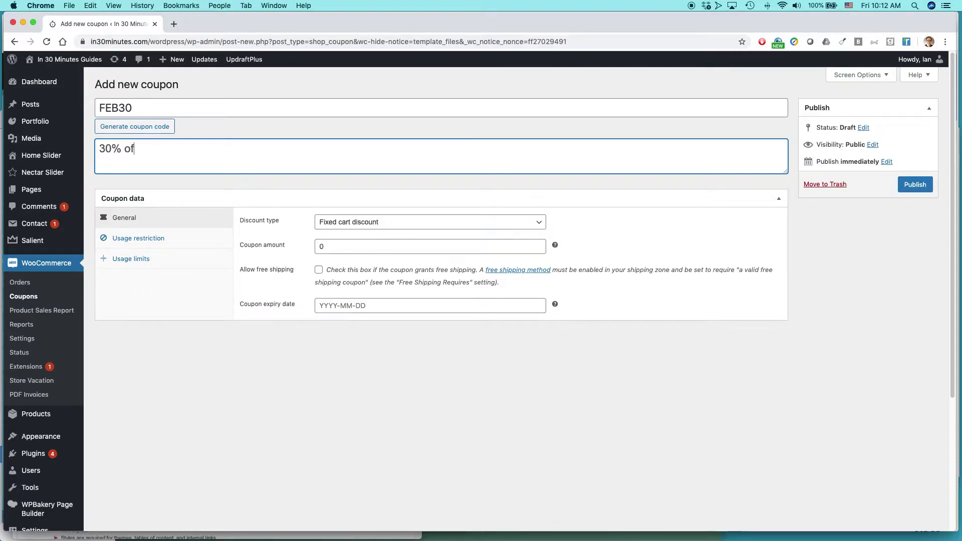
type("f in February 2020")
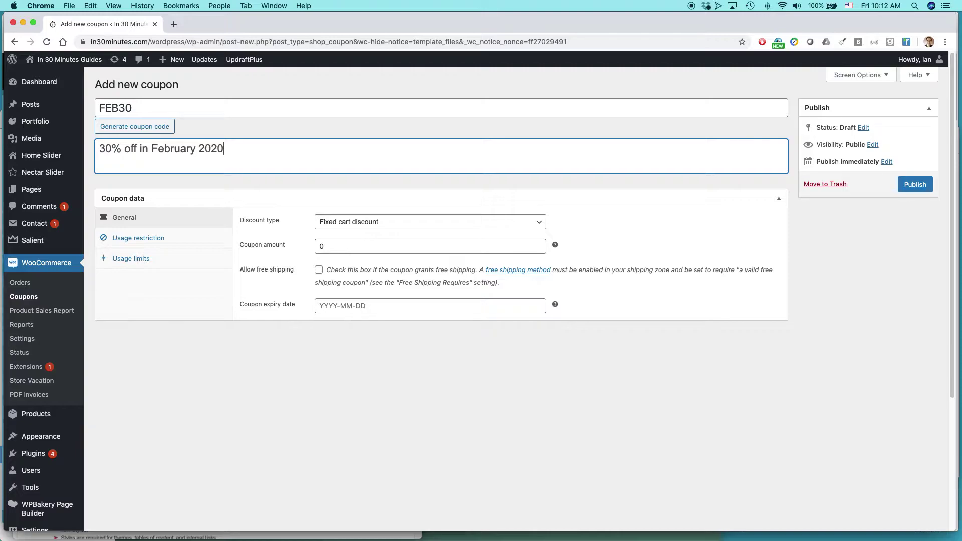
left_click(633, 230)
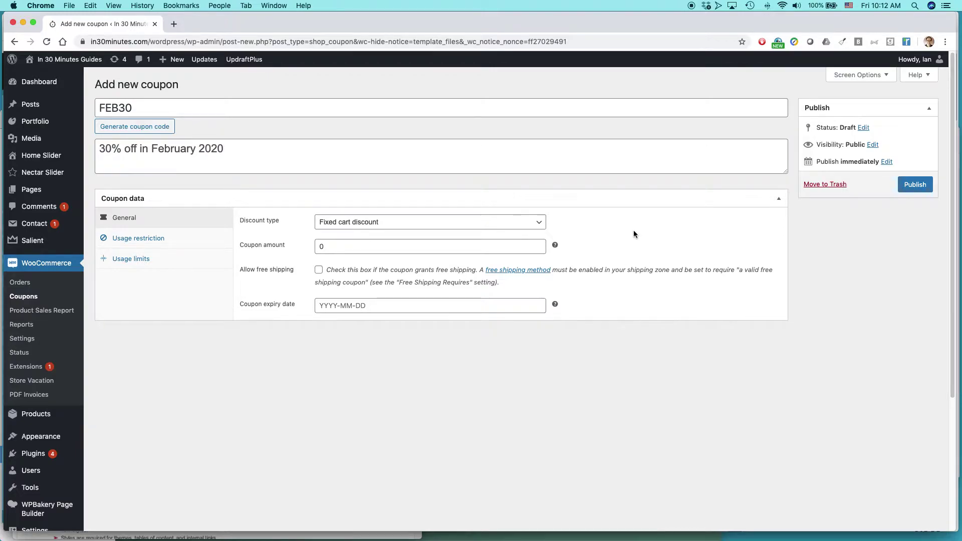
left_click(541, 223)
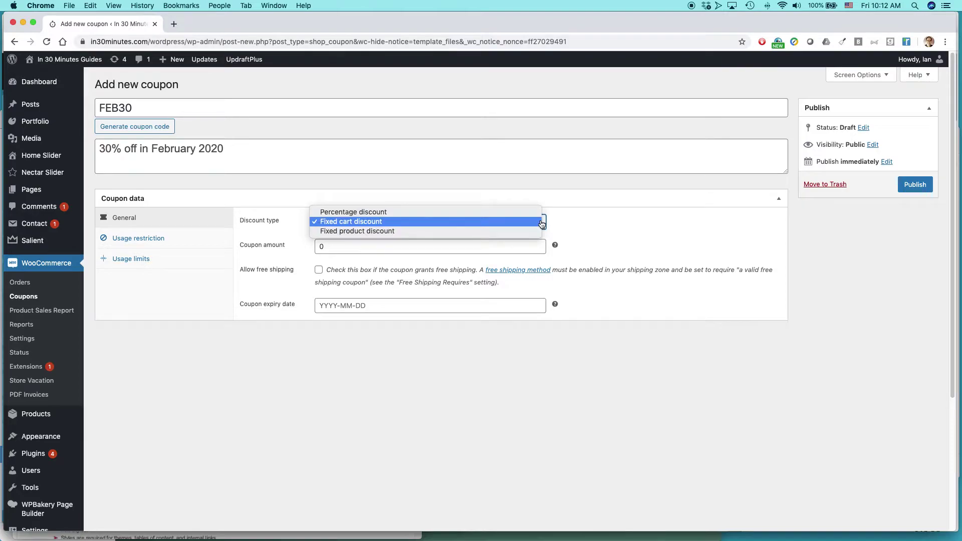
left_click(505, 218)
key("Up")
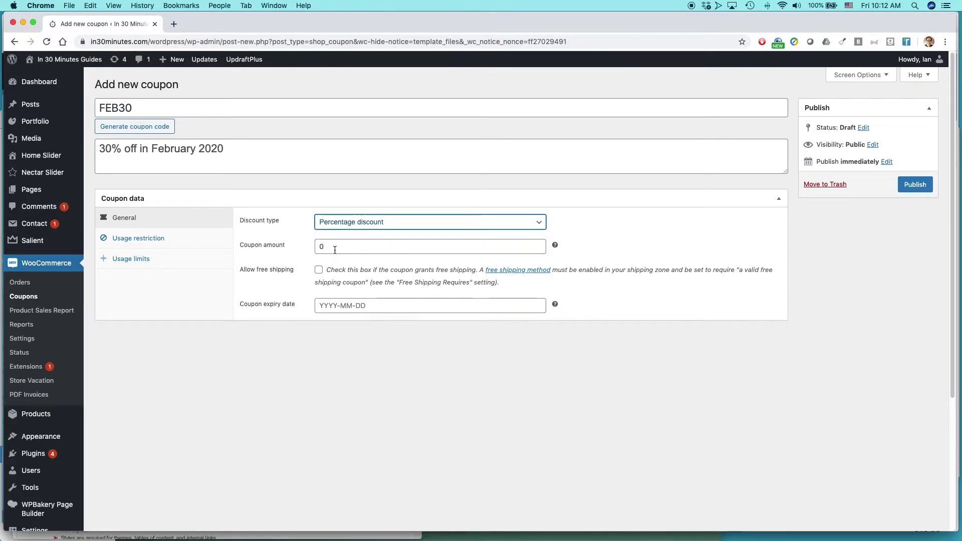
key("Tab")
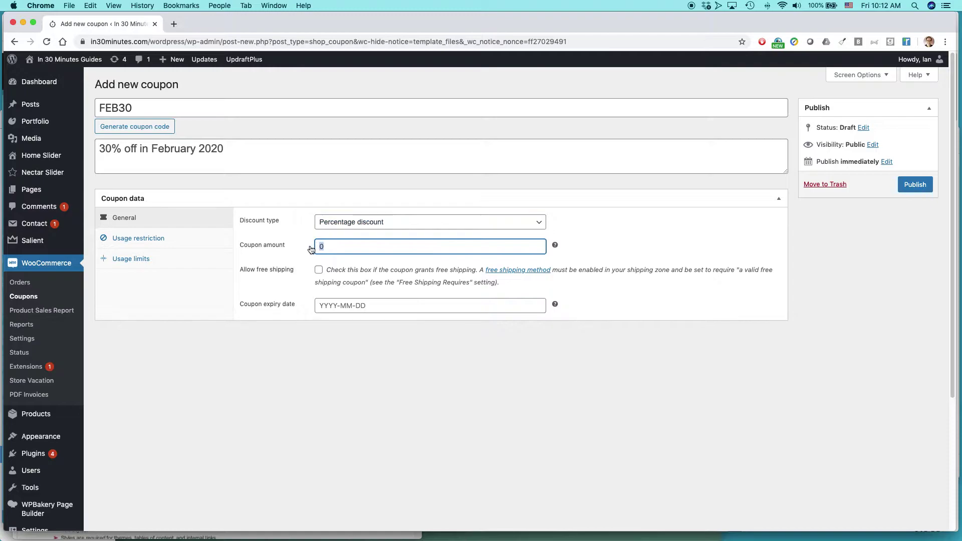
type("30")
left_click(652, 236)
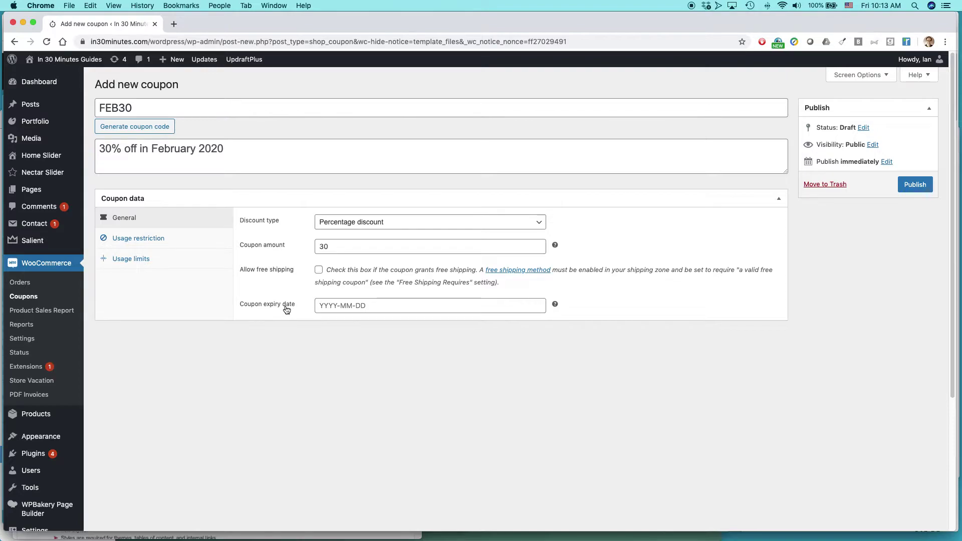
Set the coupon expiry date to 2020-02-29 in the datepicker
left_click(379, 307)
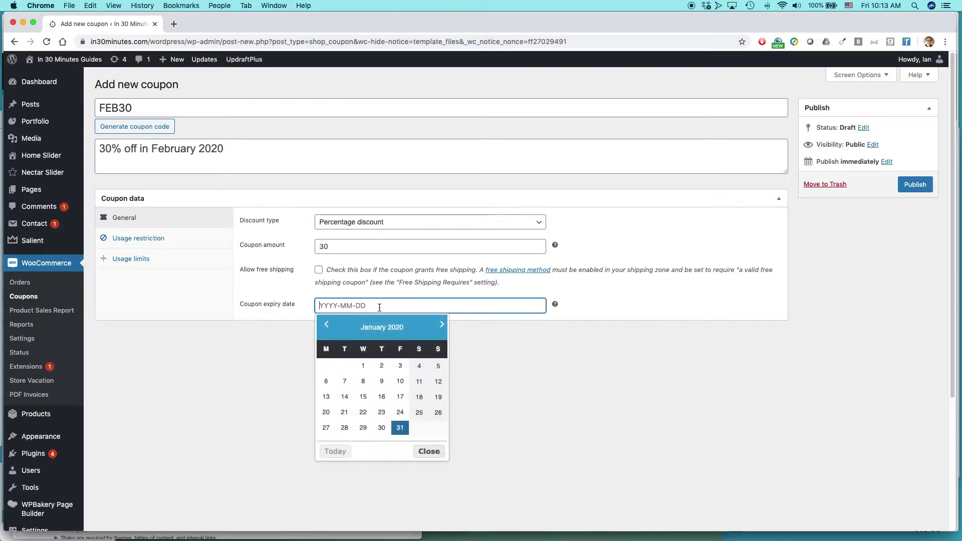
left_click(443, 326)
left_click(443, 325)
left_click(418, 428)
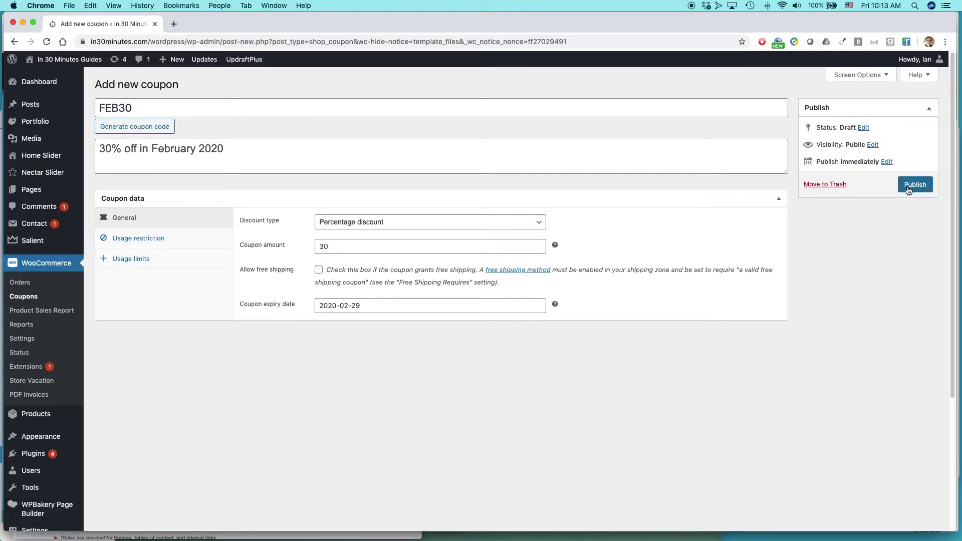
Select and deselect the FEB30 code, then show the Usage restriction settings
left_click(133, 108)
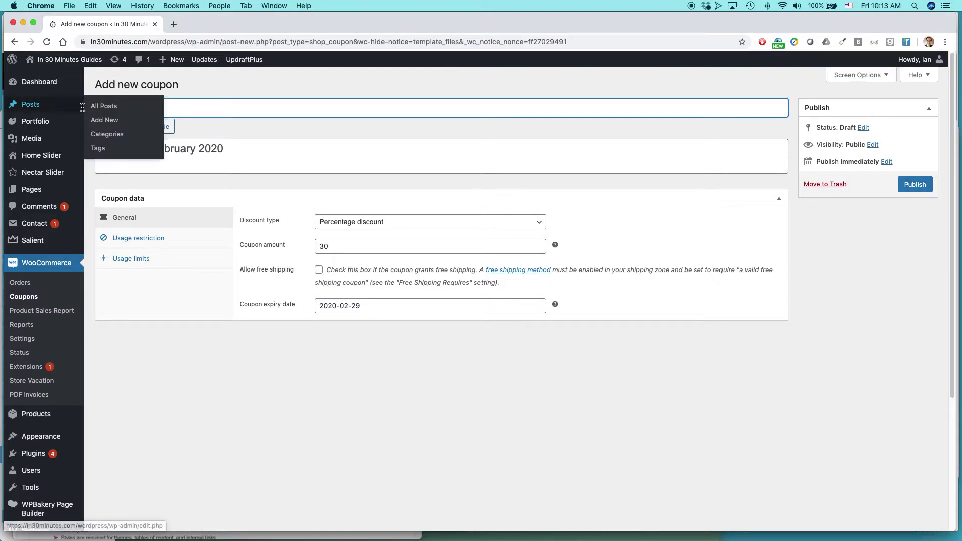
double_click(164, 106)
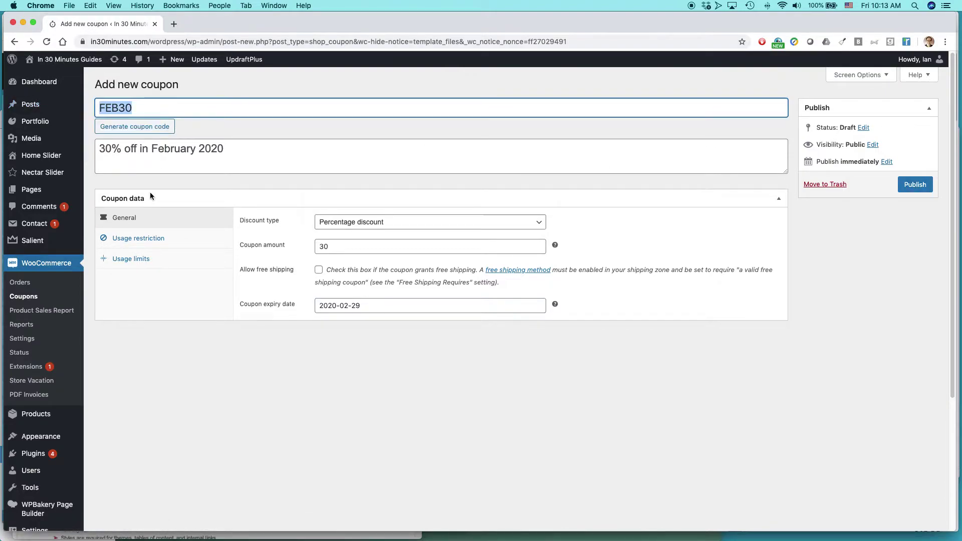
left_click(248, 375)
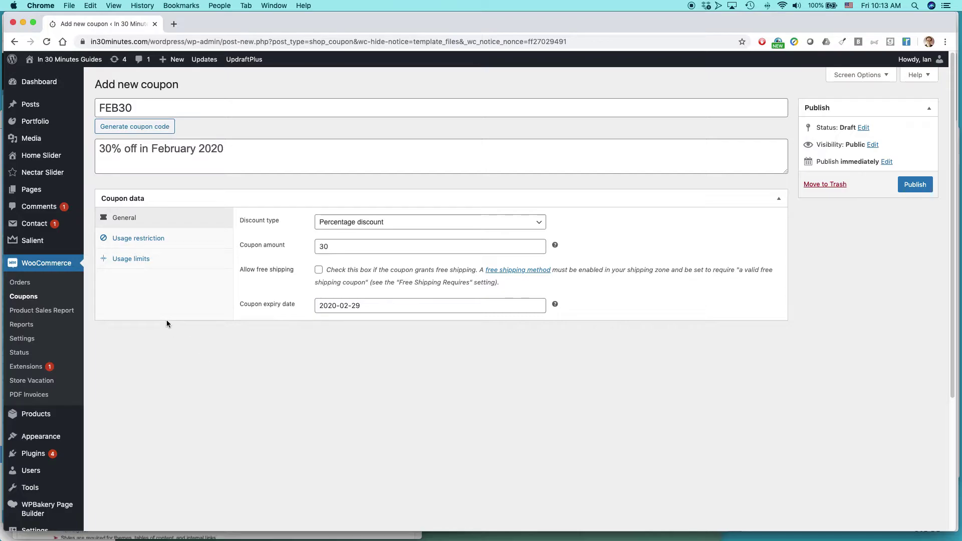
left_click(142, 244)
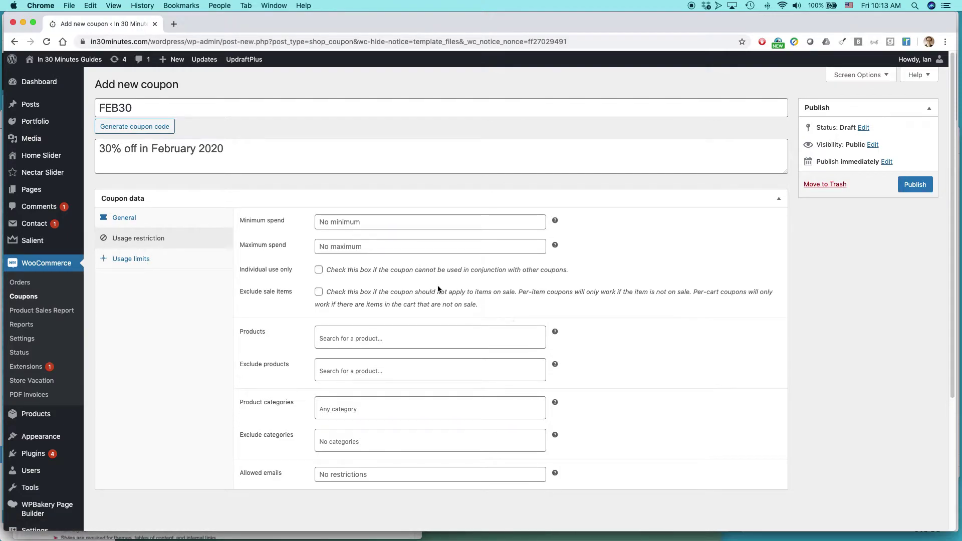
Zoom the page and enable Individual use only for the coupon
left_click(367, 223)
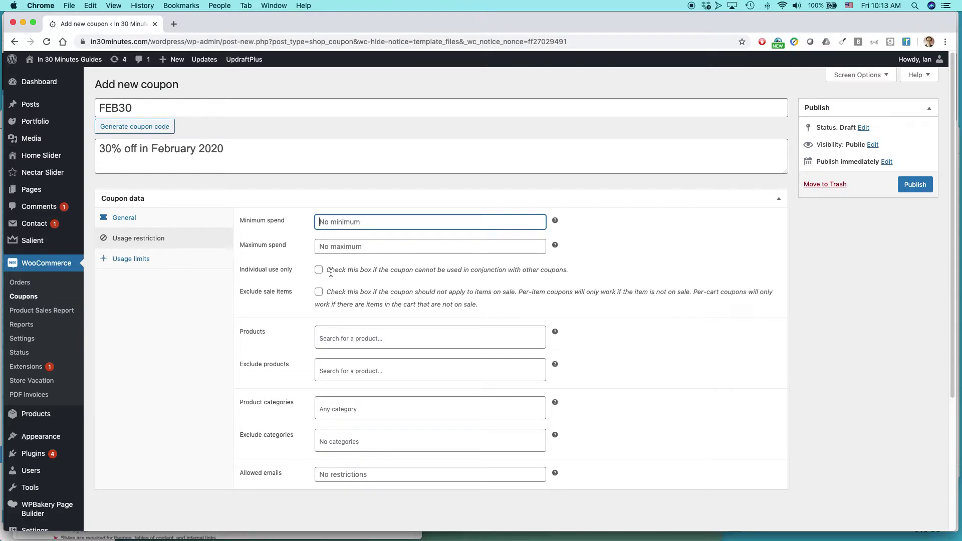
left_click_drag(328, 272, 569, 272)
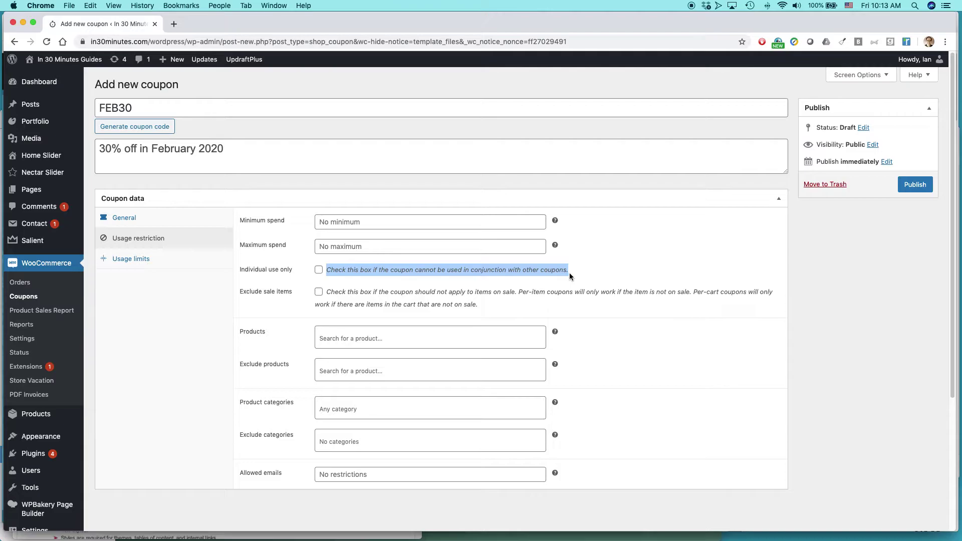
key("super+equal")
key("super+equal")
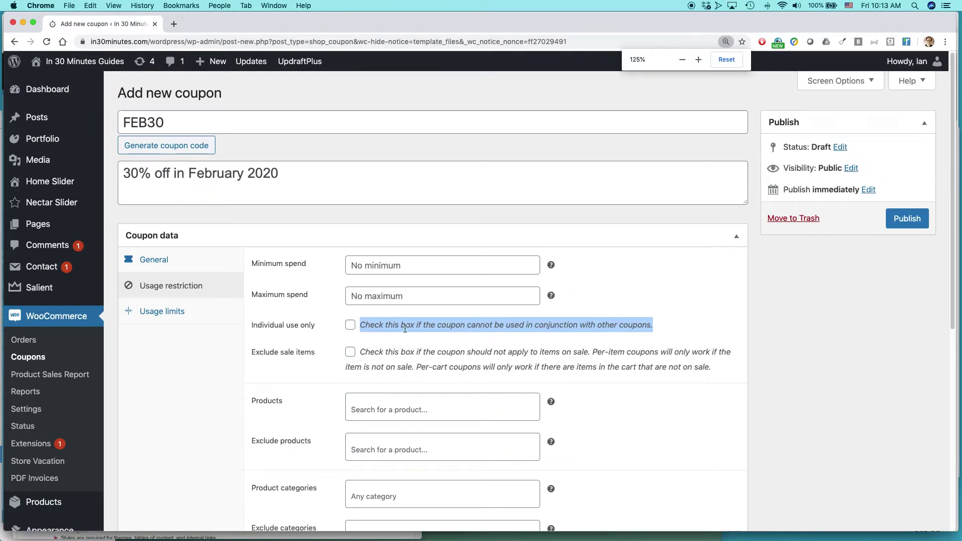
left_click(351, 328)
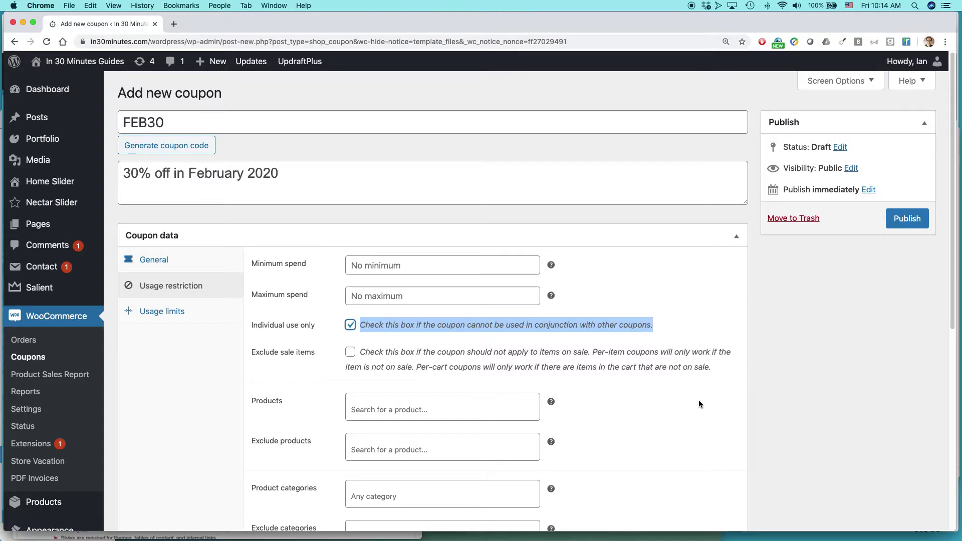
Enable Exclude sale items and move down to the Products search field
scroll(822, 377, "down", 3)
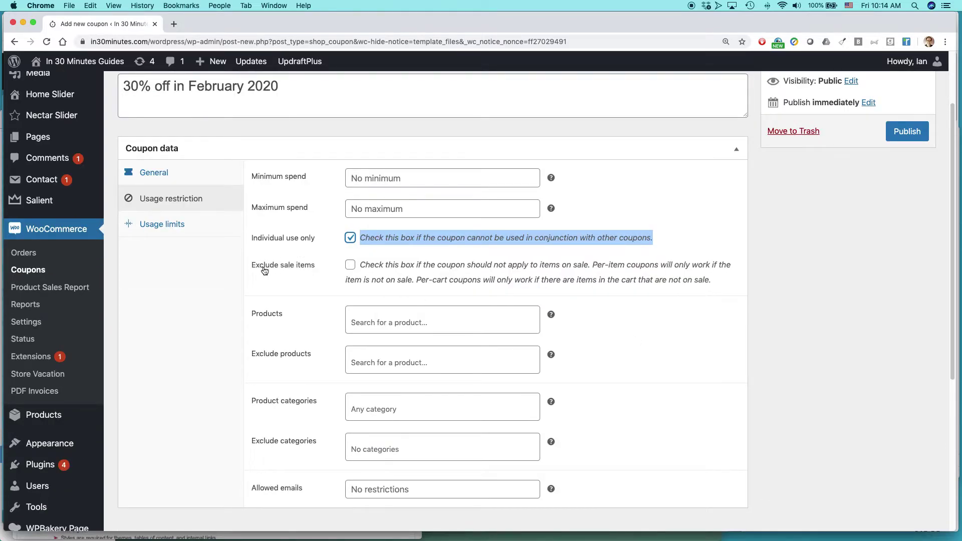
left_click(350, 266)
scroll(214, 302, "down", 1)
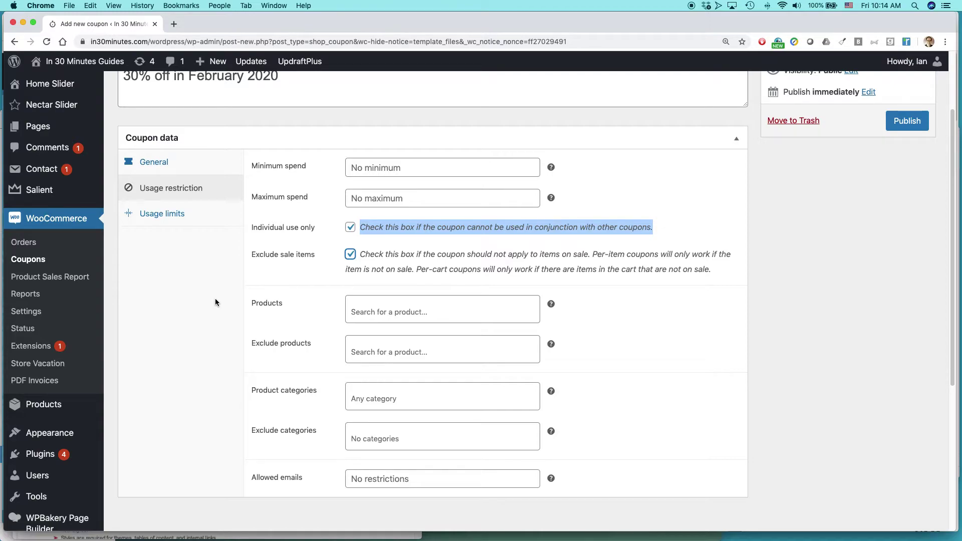
scroll(217, 300, "up", 2)
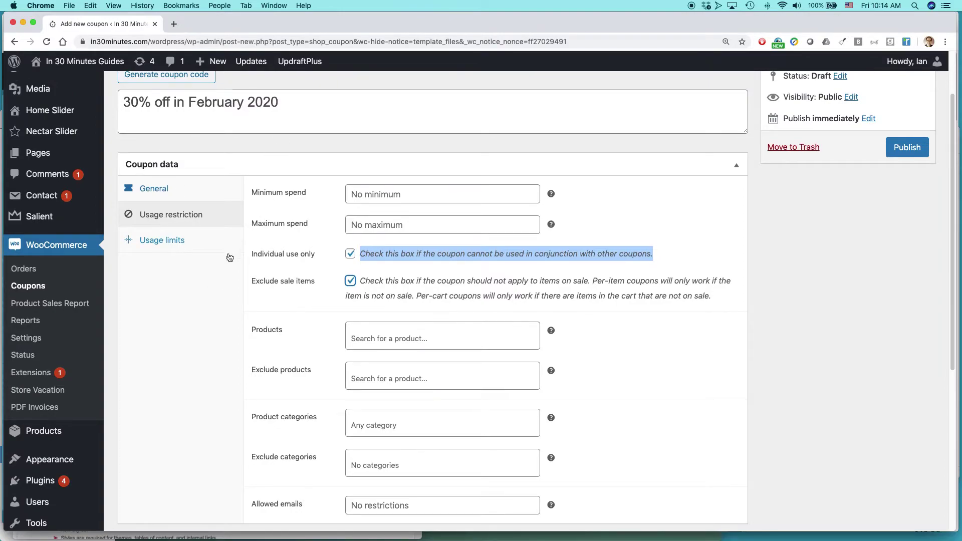
scroll(223, 265, "down", 1)
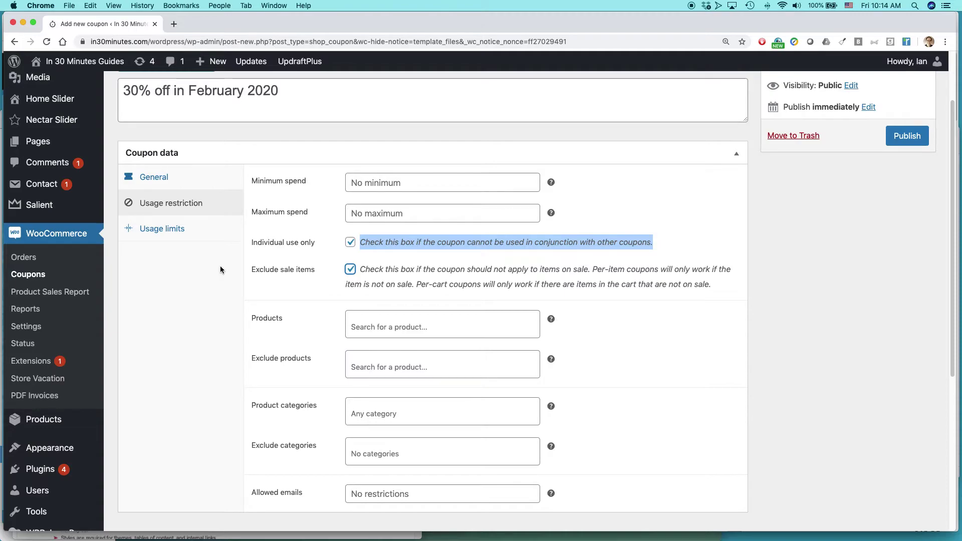
scroll(220, 270, "down", 2)
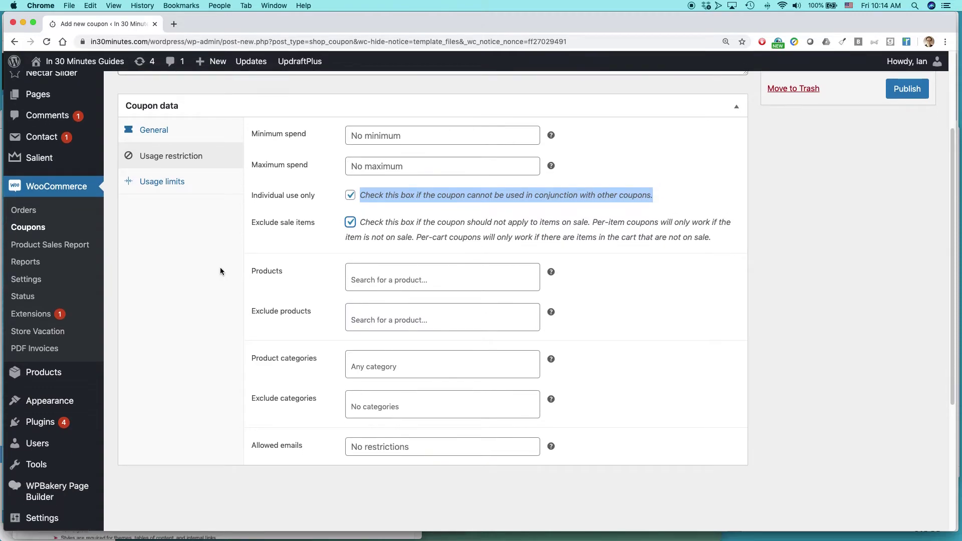
left_click(399, 280)
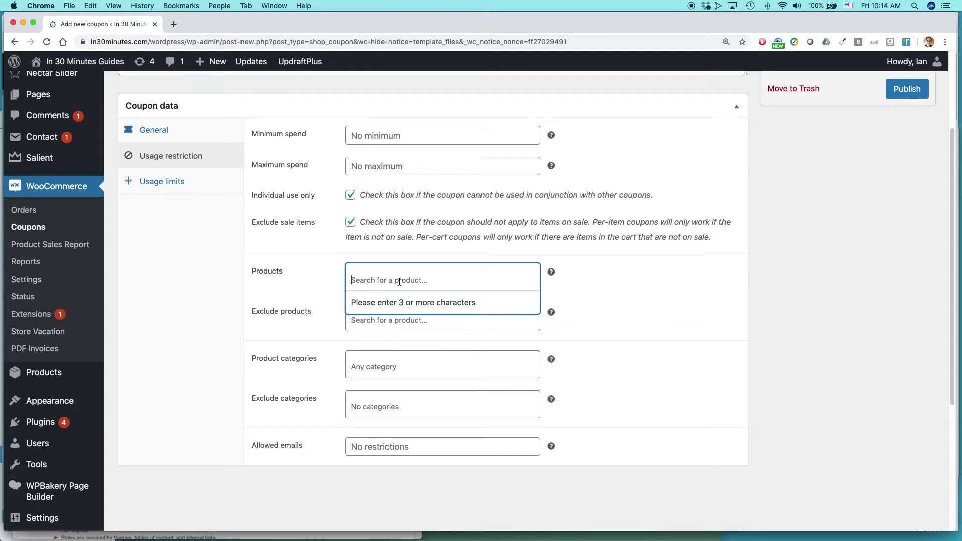
Add the Acid Reflux and C. Diff In 30 Minutes paperbacks to allowed products
type("Acid")
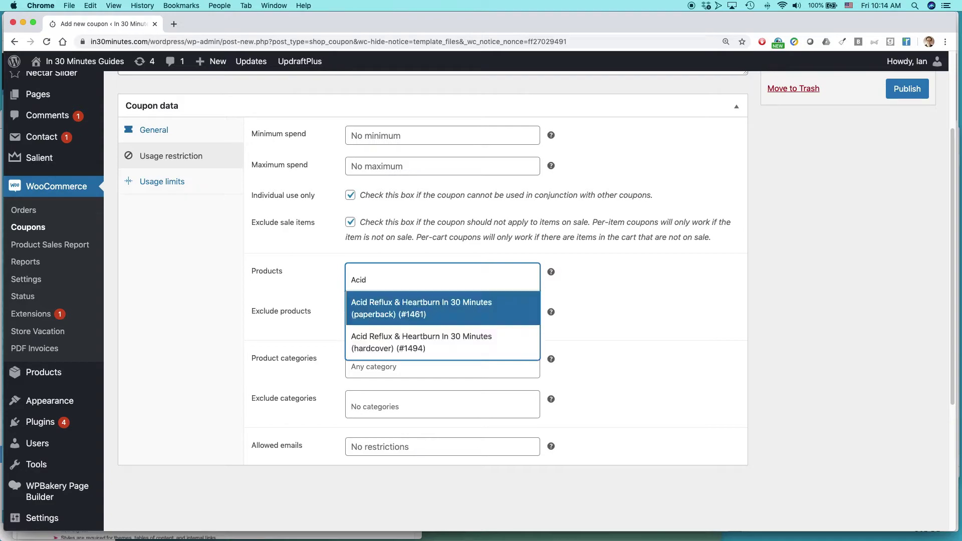
left_click(450, 310)
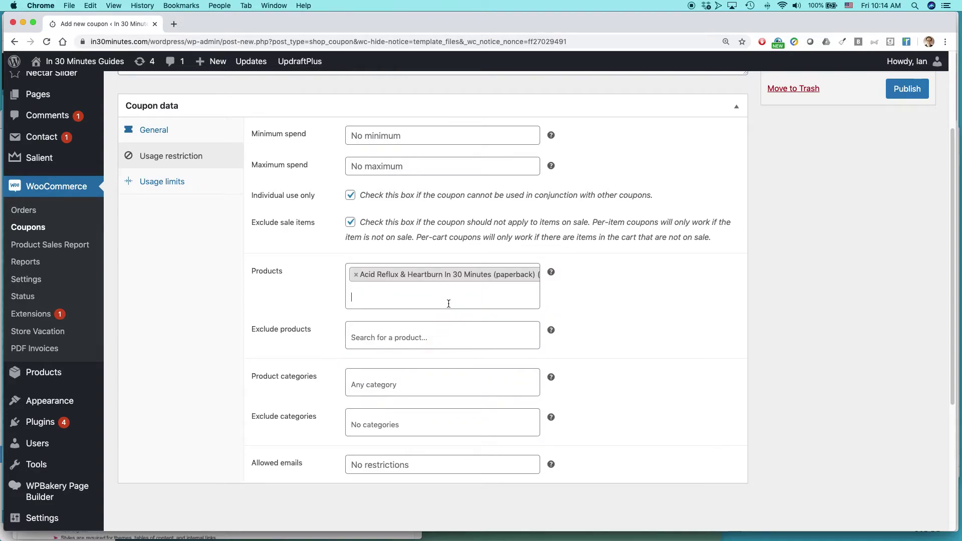
left_click(448, 303)
type("Diff")
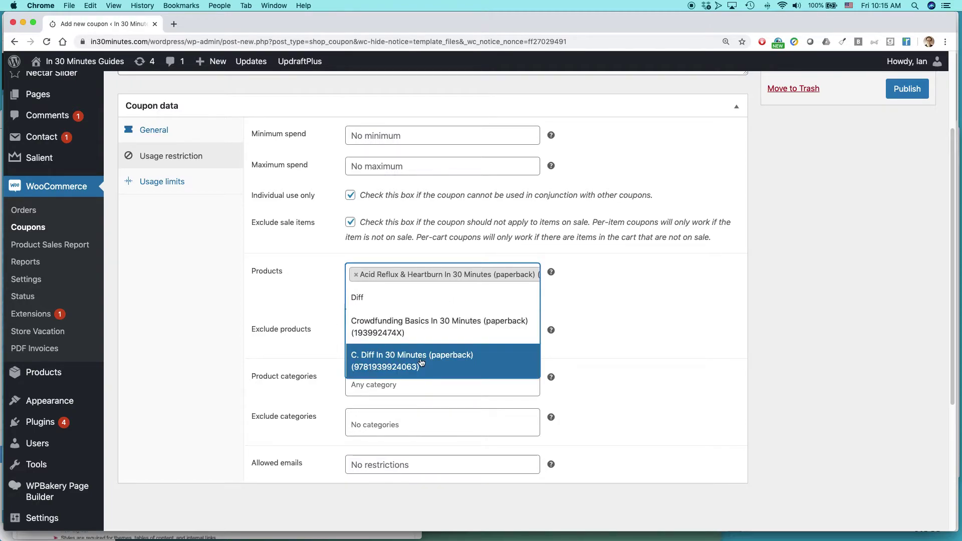
left_click(420, 362)
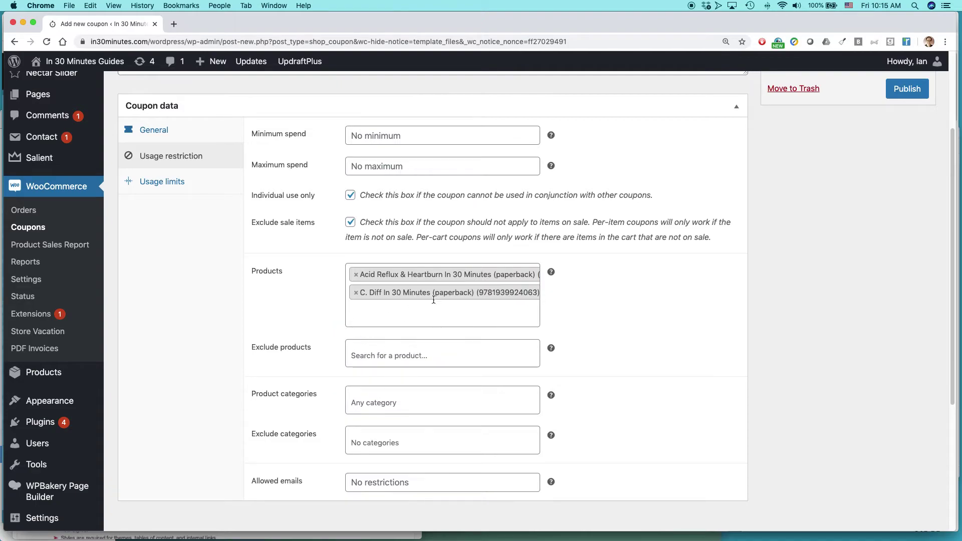
Remove both books from the Products field, leaving it empty
left_click(356, 275)
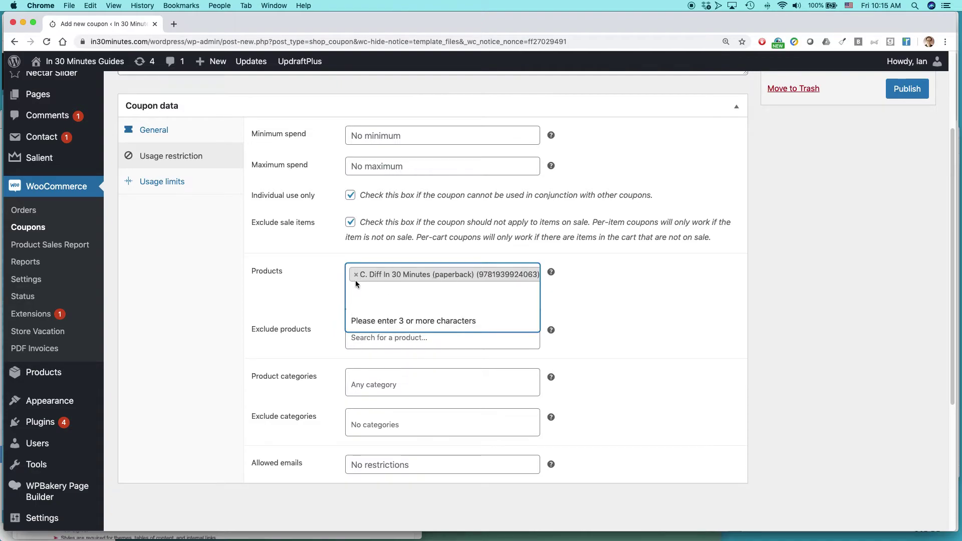
left_click(355, 275)
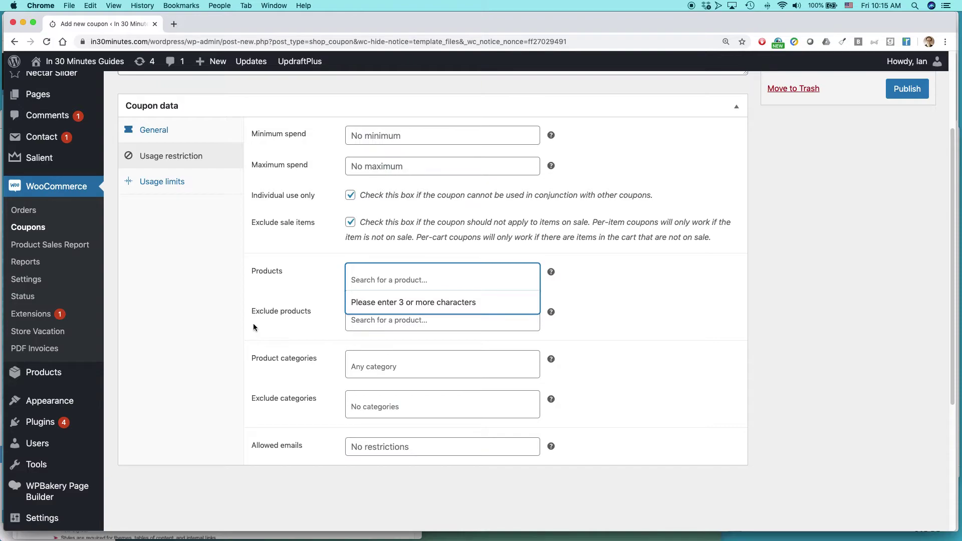
left_click(215, 315)
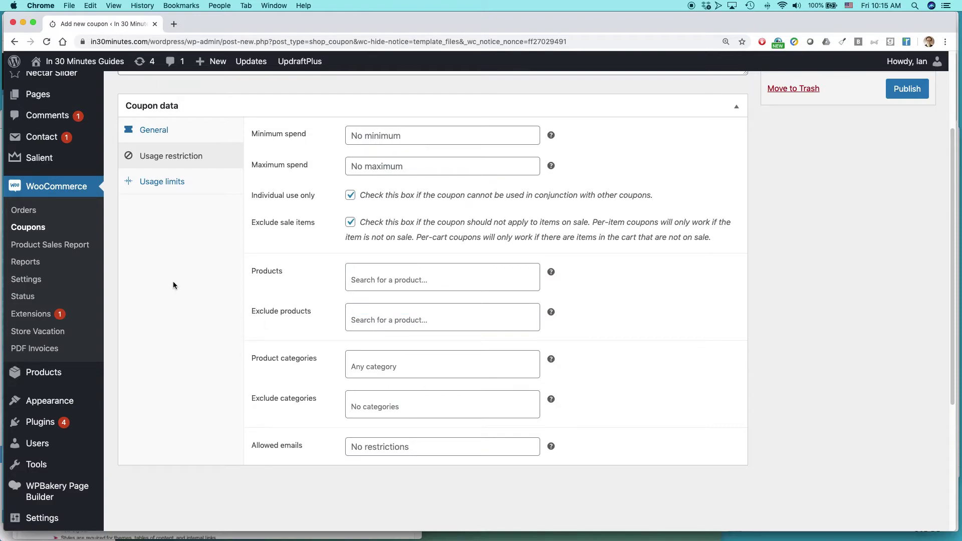
In Usage limits, set the per-coupon usage limit to 100
left_click(168, 183)
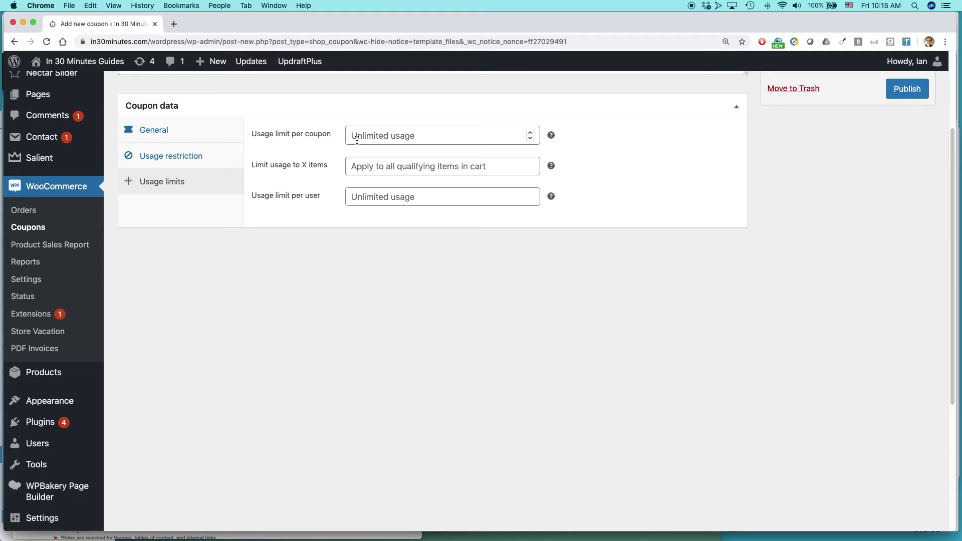
left_click(407, 139)
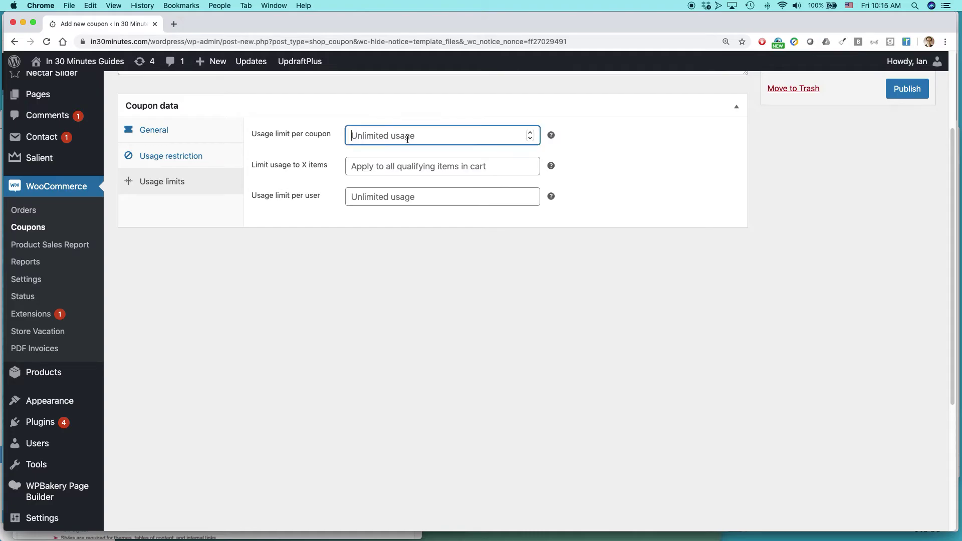
scroll(719, 165, "up", 2)
scroll(720, 167, "up", 1)
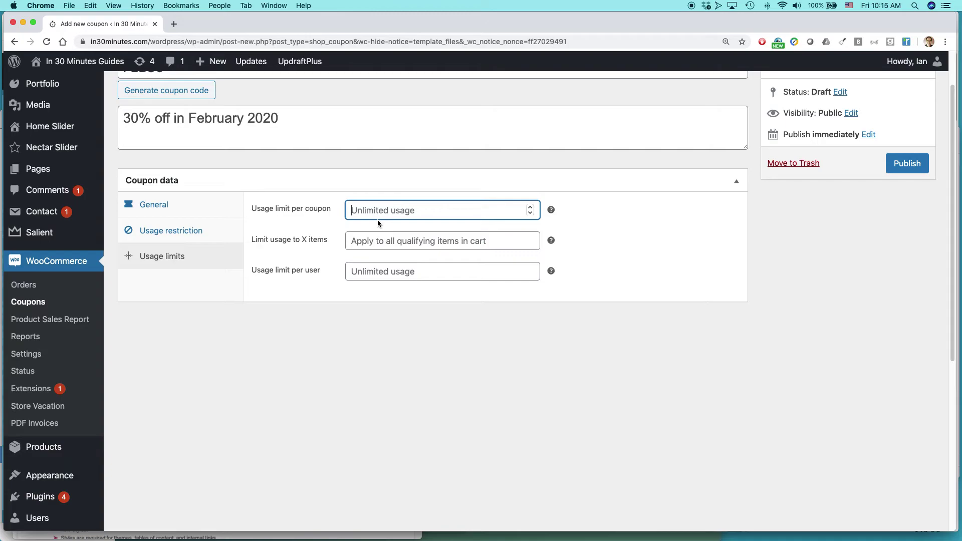
type("1")
left_click(312, 316)
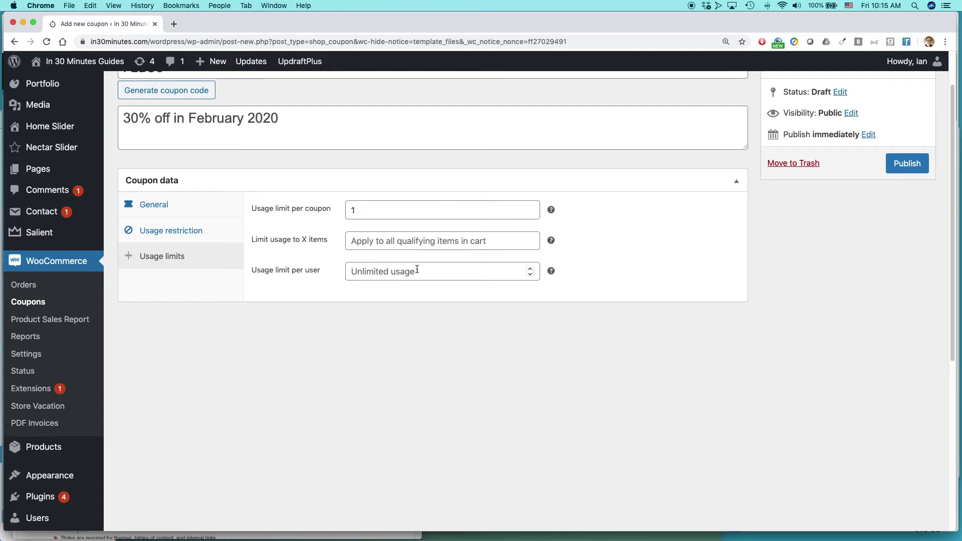
left_click(361, 208)
left_click_drag(360, 208, 353, 207)
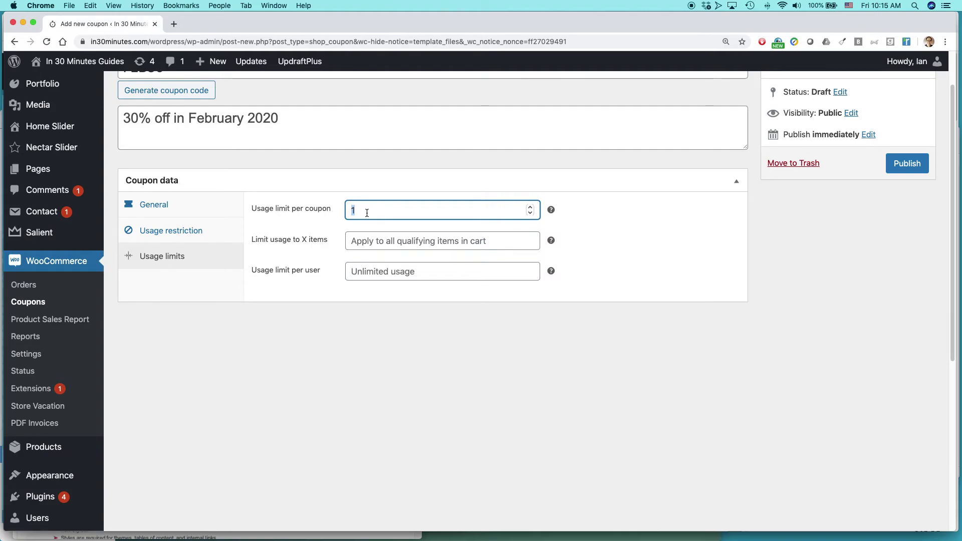
type("100")
left_click(310, 184)
left_click(310, 184)
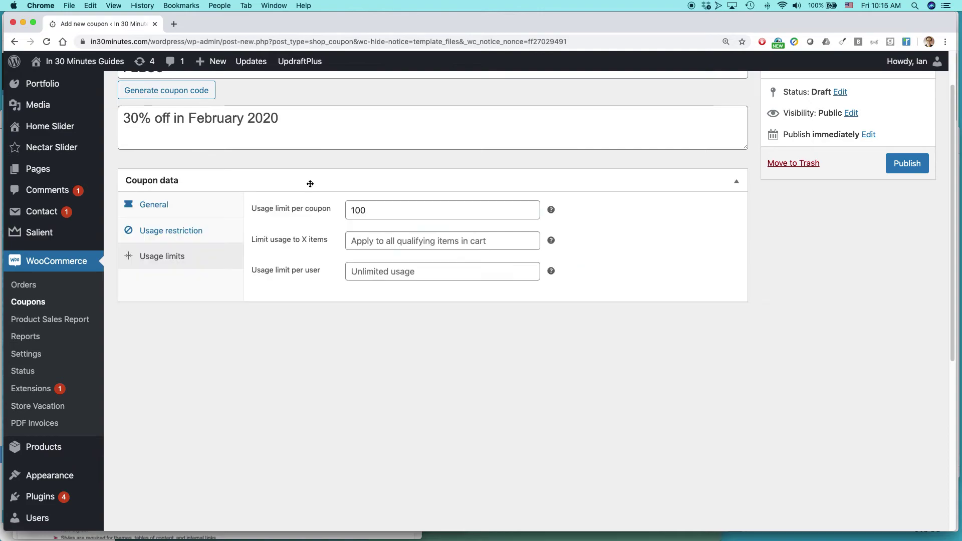
Set the usage limit per user to 1
left_click(375, 277)
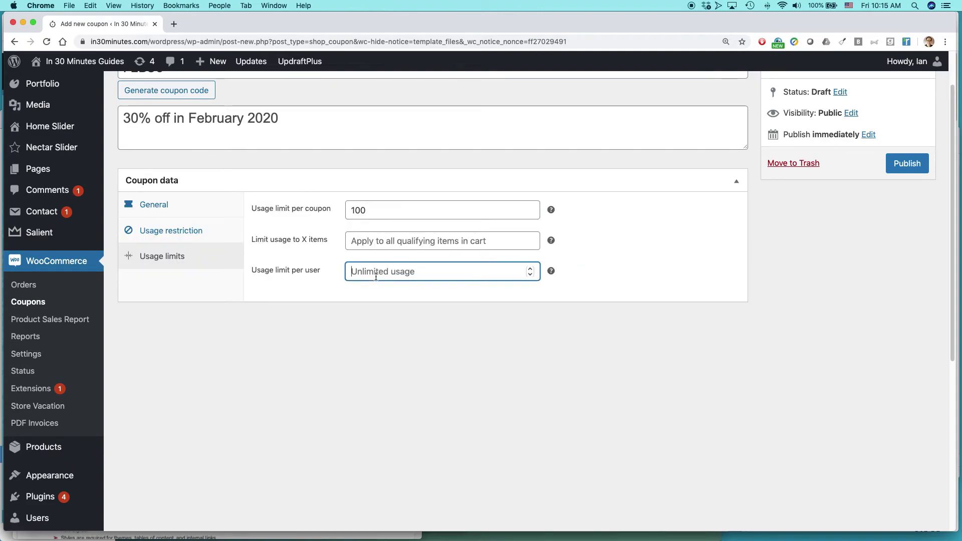
type("1")
left_click(476, 327)
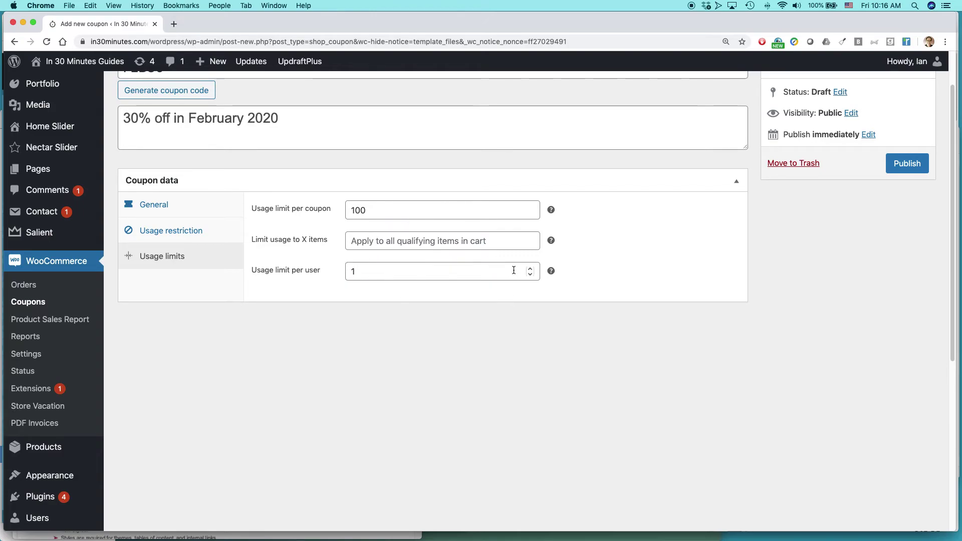
Set Limit usage to X items to 10
left_click(476, 241)
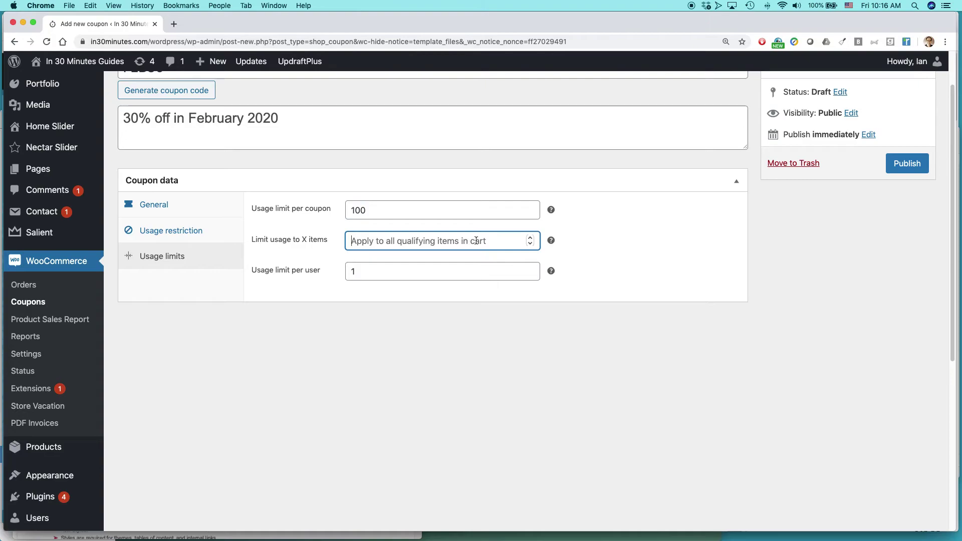
left_click(530, 238)
left_click(530, 238)
left_click(530, 238)
left_click(619, 247)
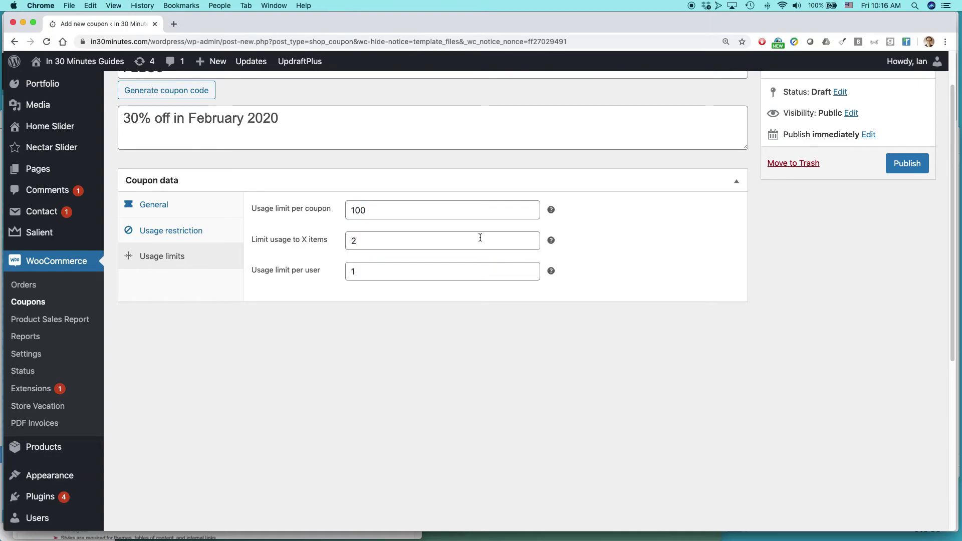
left_click(362, 244)
left_click_drag(361, 244, 345, 244)
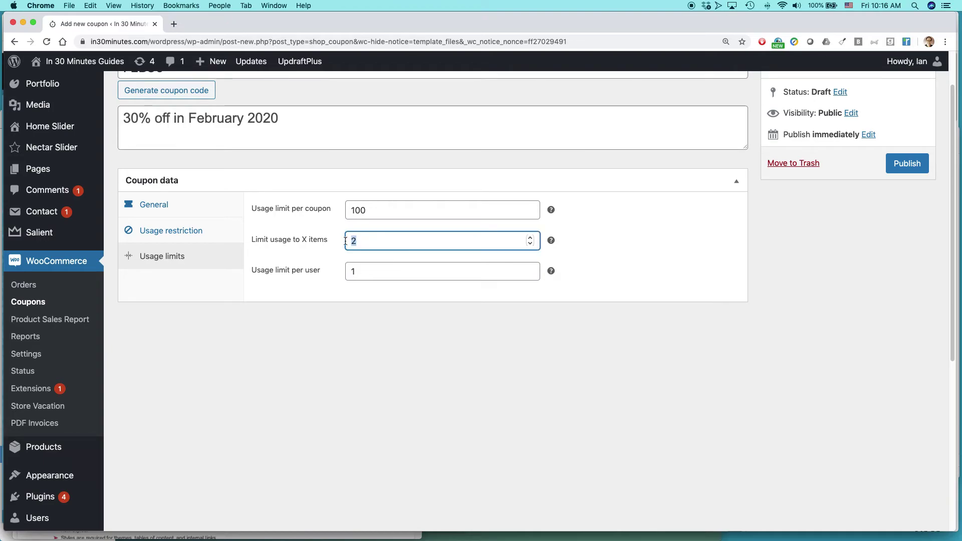
left_click(531, 238)
left_click(530, 238)
left_click(530, 238)
left_click(531, 238)
left_click(531, 238)
left_click(531, 238)
left_click(530, 239)
left_click(531, 238)
left_click(751, 229)
scroll(820, 234, "up", 2)
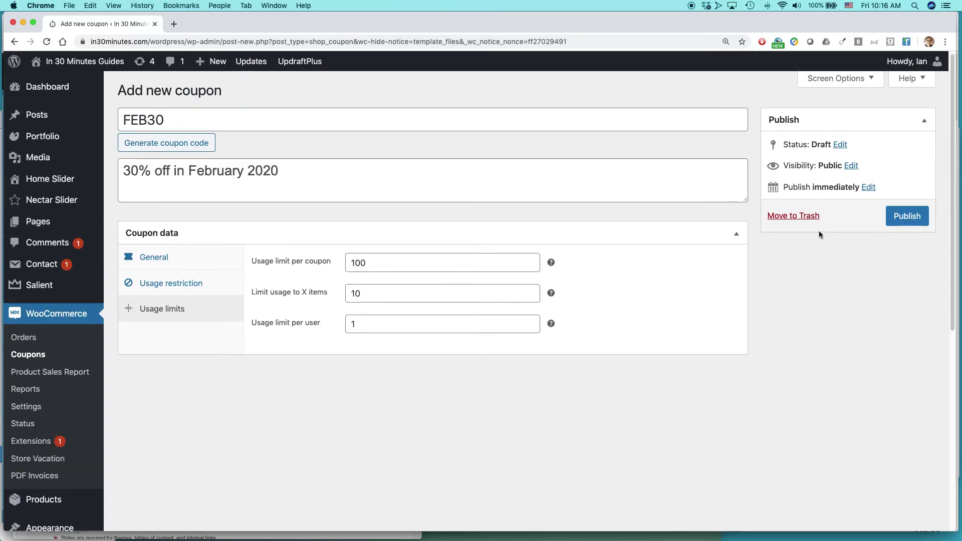
Set the publish date to Feb 1, 2020 at 00:11 and schedule the coupon
left_click(869, 188)
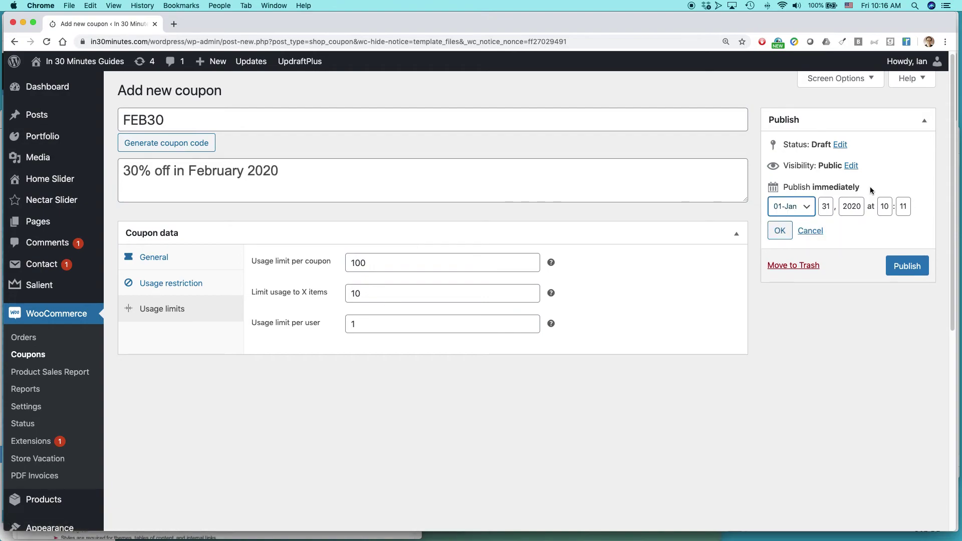
left_click(805, 213)
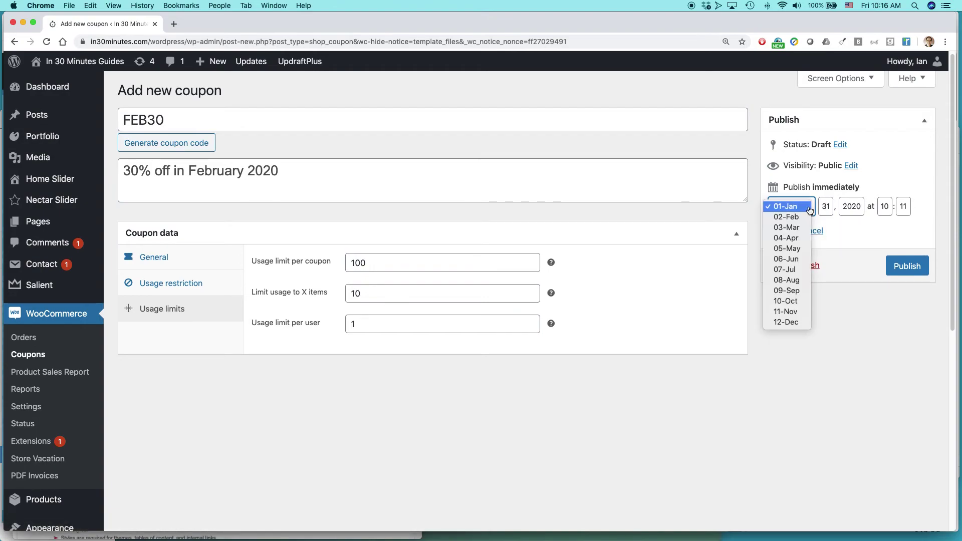
key("Return")
key("Tab")
type("1")
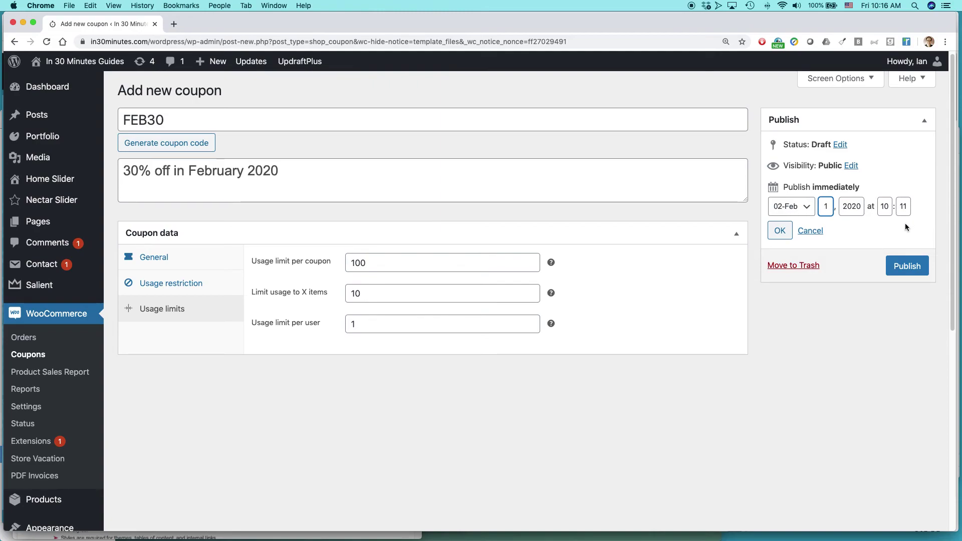
double_click(882, 207)
type("00")
left_click(875, 237)
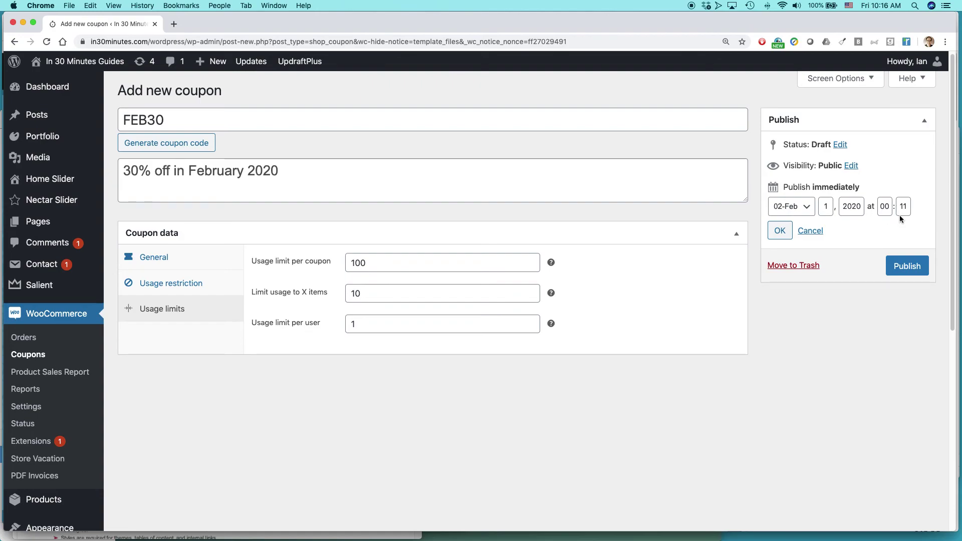
left_click(778, 230)
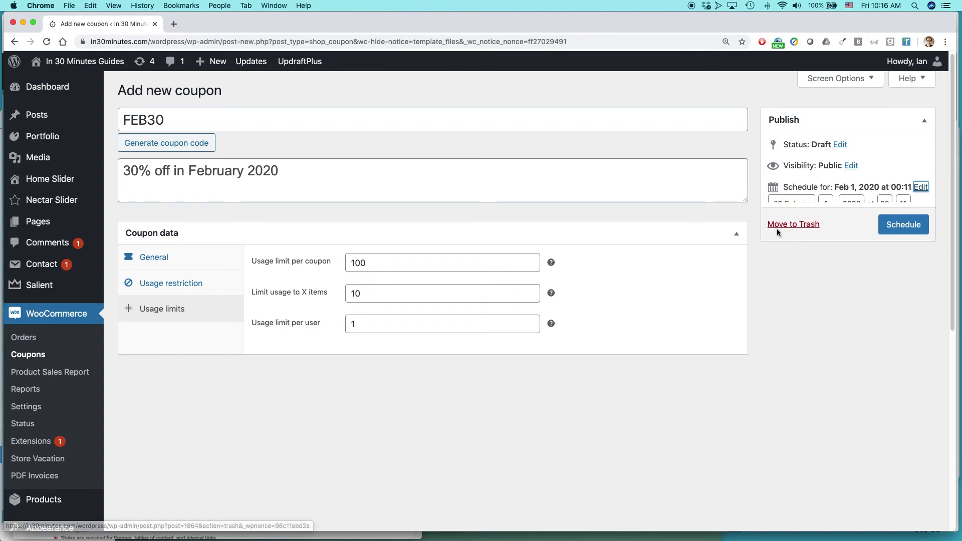
left_click(903, 217)
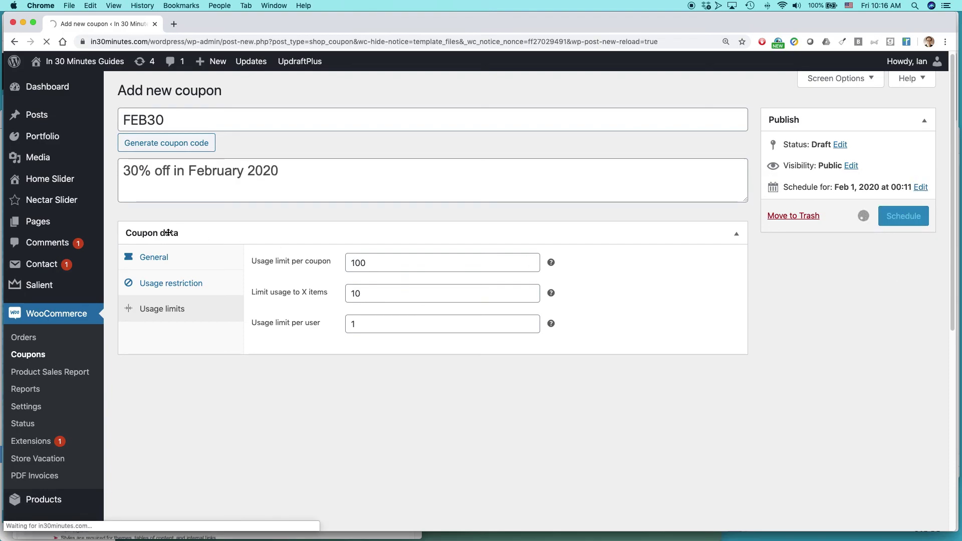
Switch to the in30minutes.com Shop page in Firefox
key("super+Tab")
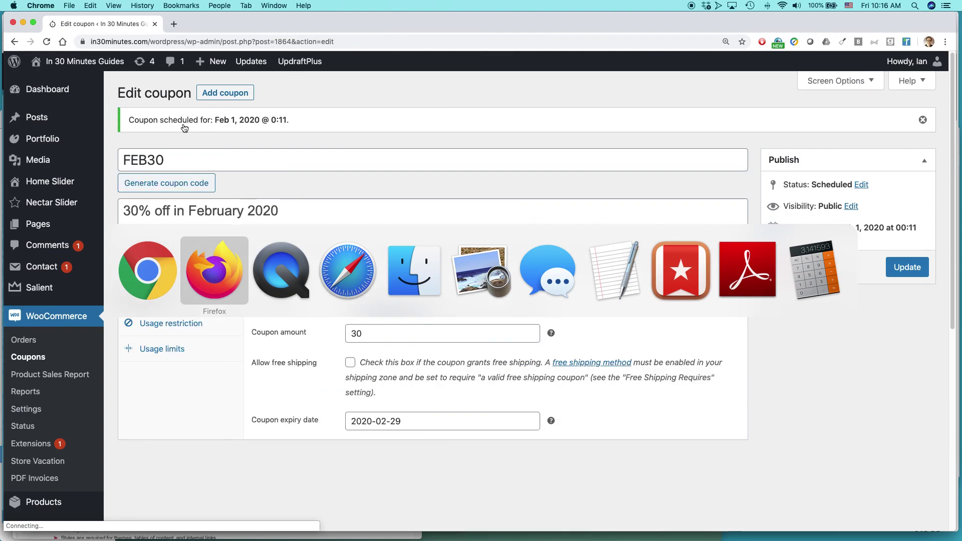
mouse_move(452, 326)
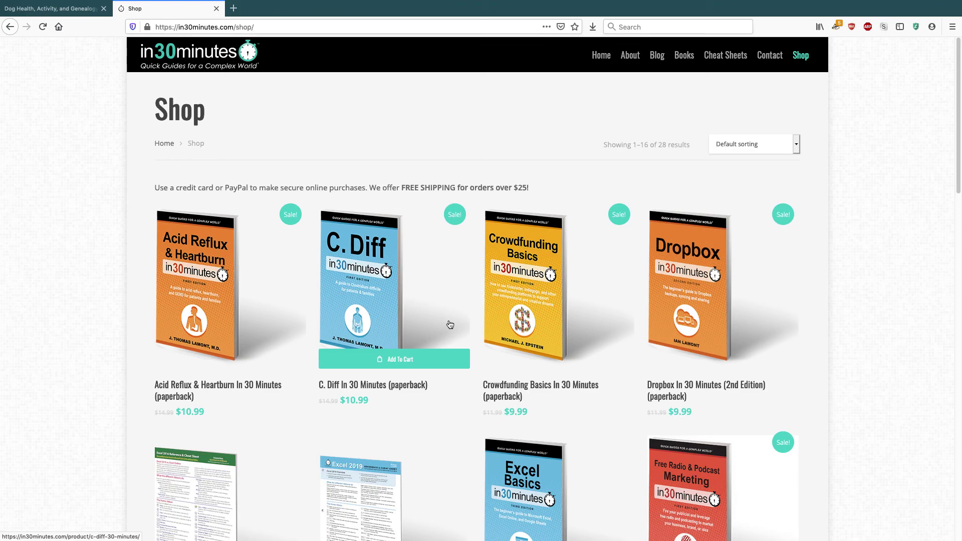
Switch from Firefox to Safari to show the Lean Media blog page
key("super+Tab")
key("super+Tab")
key("super+Tab")
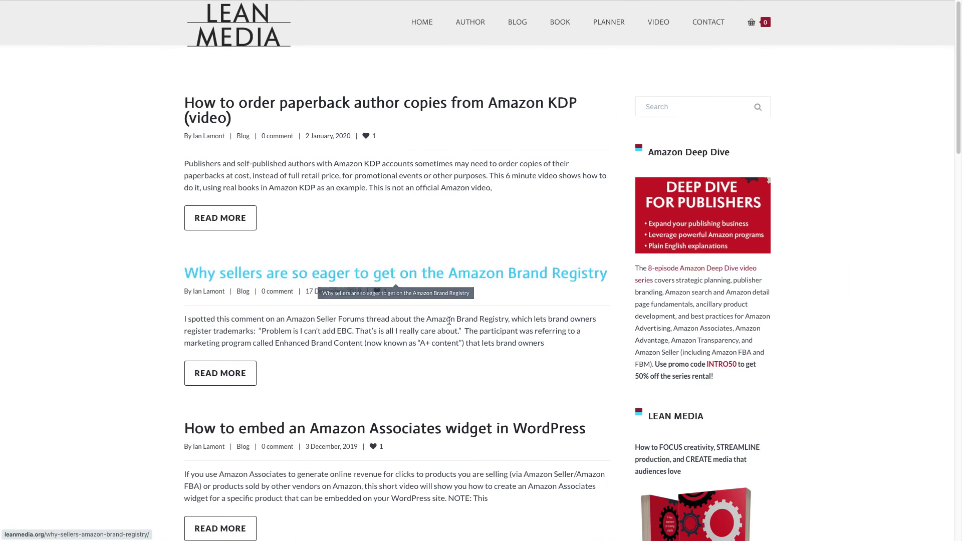